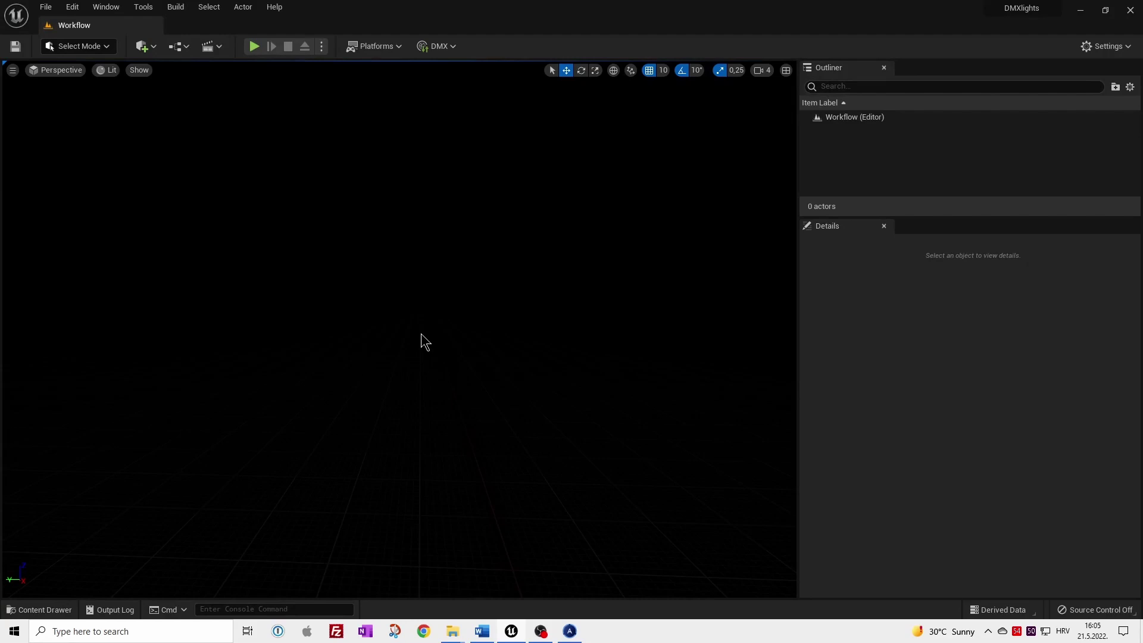
Add a DMX Library from the Content Drawer's right-click menu, keeping the name NewDMXLibrary
{"action": "left_click", "coordinate": [40, 609]}
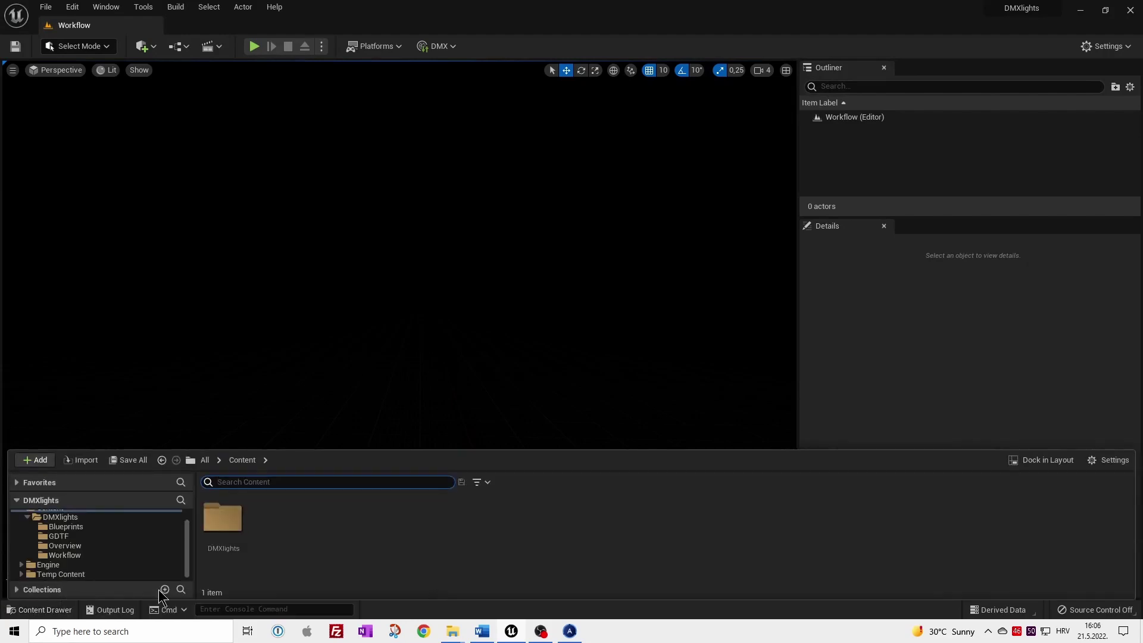
{"action": "right_click", "coordinate": [305, 524]}
{"action": "mouse_move", "coordinate": [329, 348]}
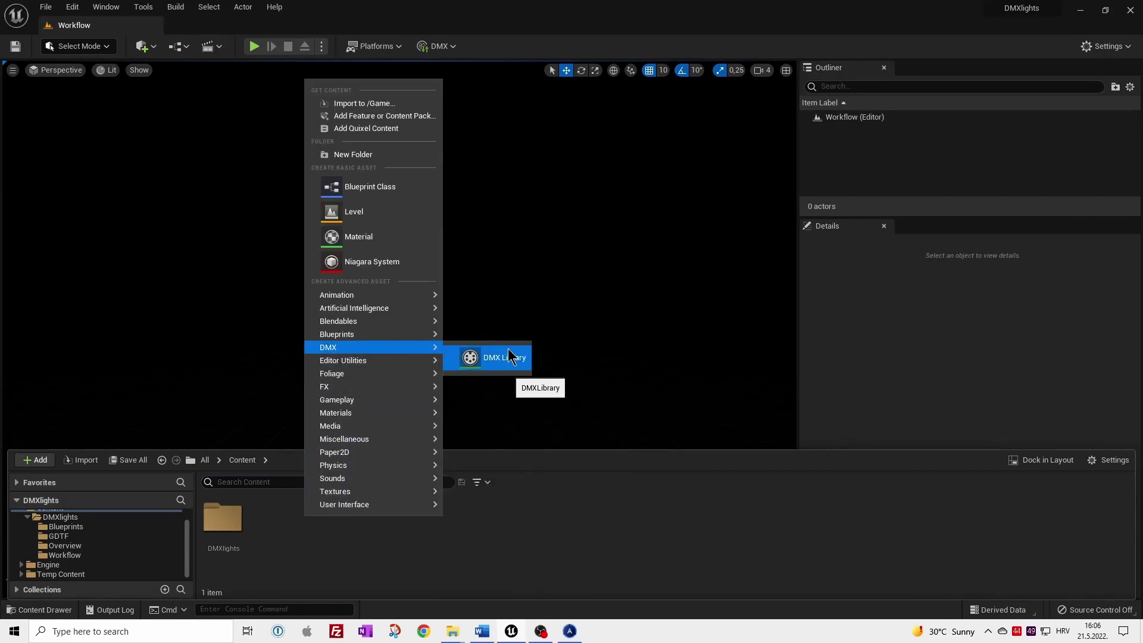
{"action": "left_click", "coordinate": [510, 360]}
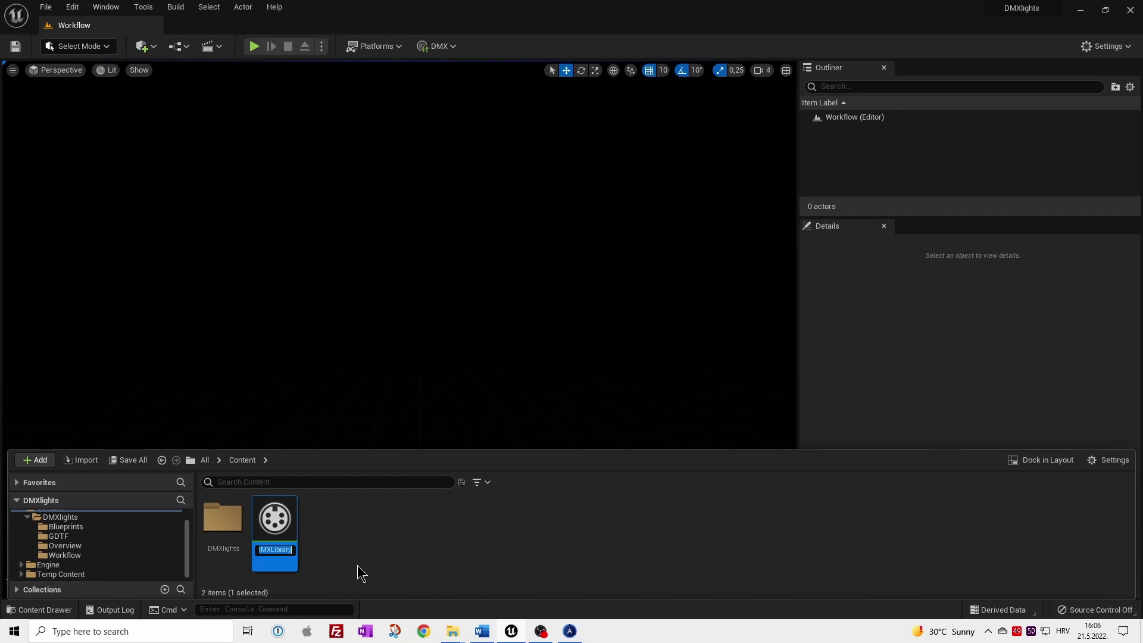
{"action": "key", "text": "Return"}
Open NewDMXLibrary, add a new fixture type and rename it DMXspotlight
{"action": "double_click", "coordinate": [273, 522]}
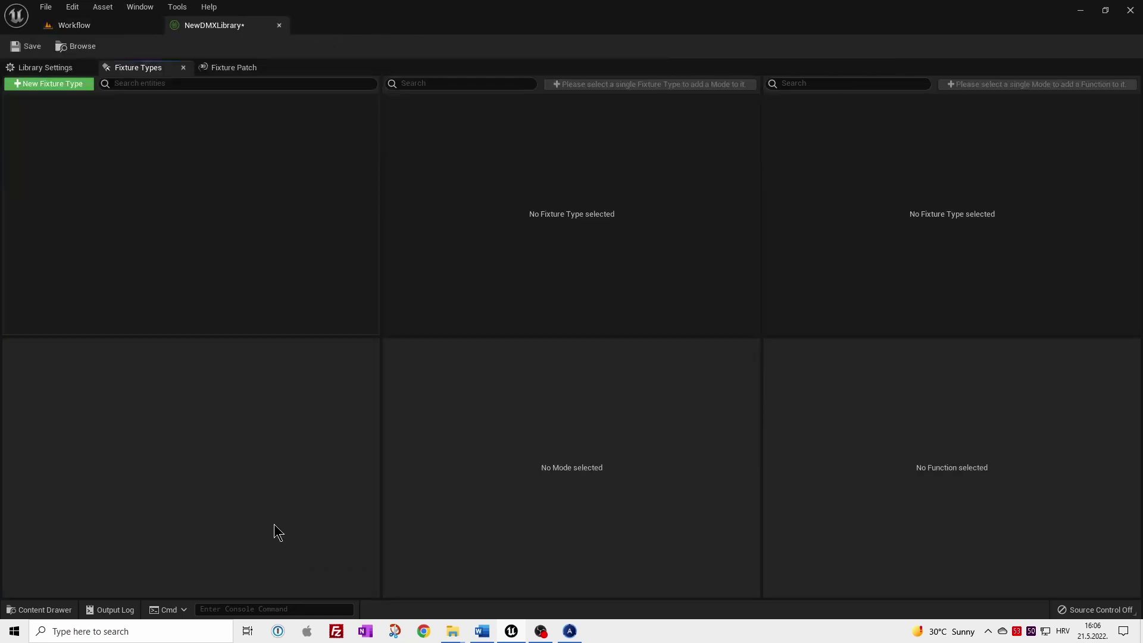
{"action": "left_click", "coordinate": [73, 88]}
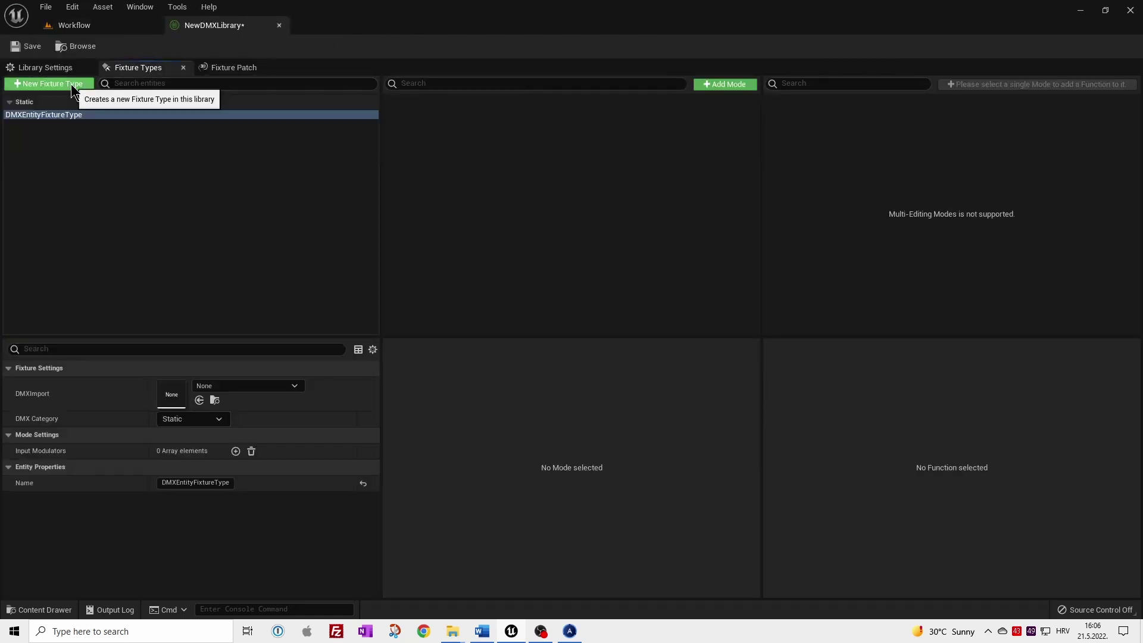
{"action": "double_click", "coordinate": [94, 116]}
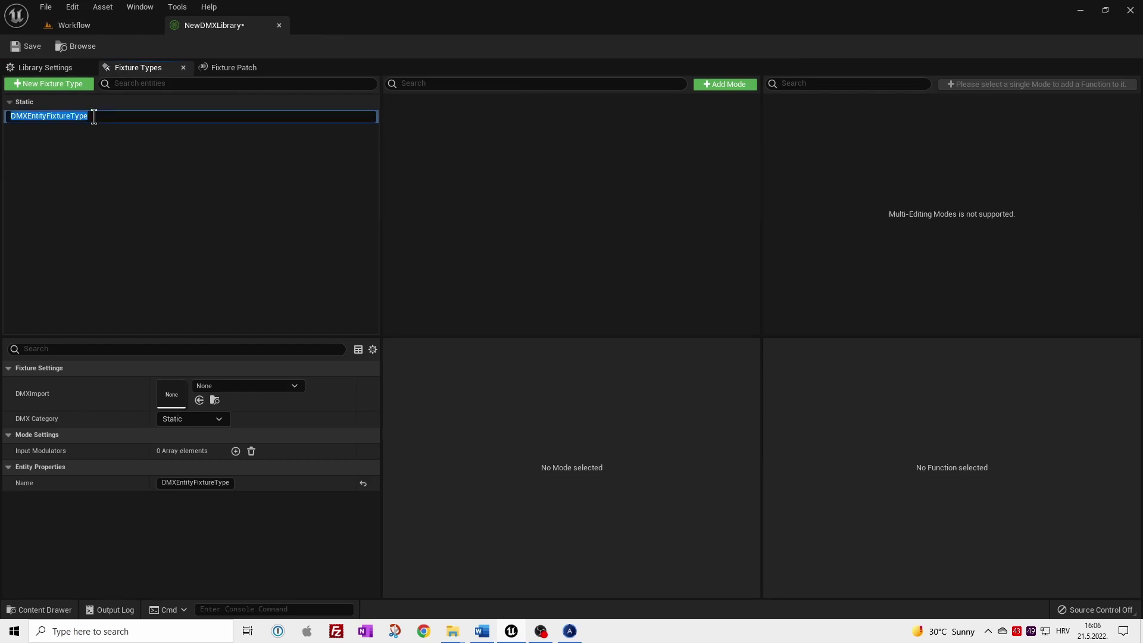
{"action": "type", "text": "DMXspotlight"}
{"action": "key", "text": "Return"}
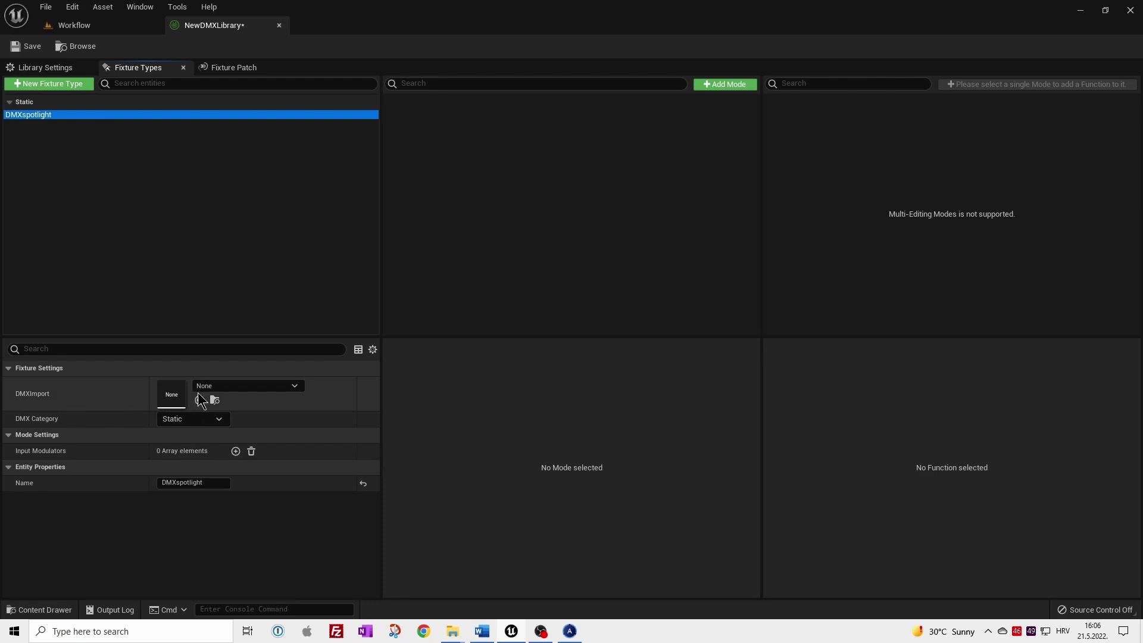
Set DMXspotlight's import to BPDMX_Spot_Light_Rev_1, preview its modes, and set category Moving Head
{"action": "left_click", "coordinate": [298, 387]}
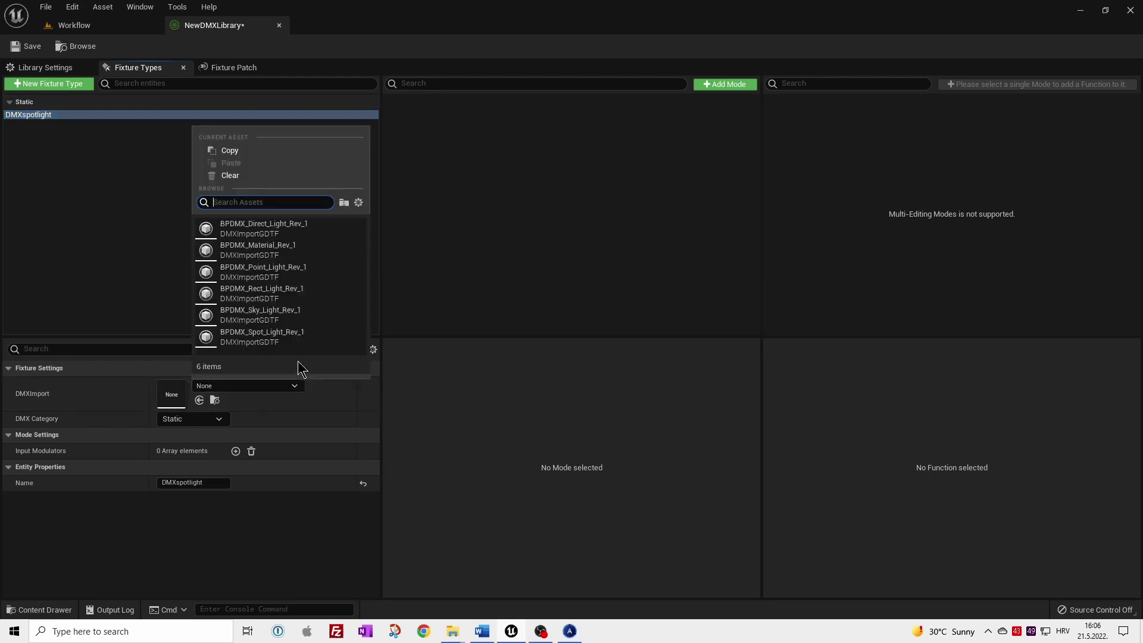
{"action": "left_click", "coordinate": [300, 338]}
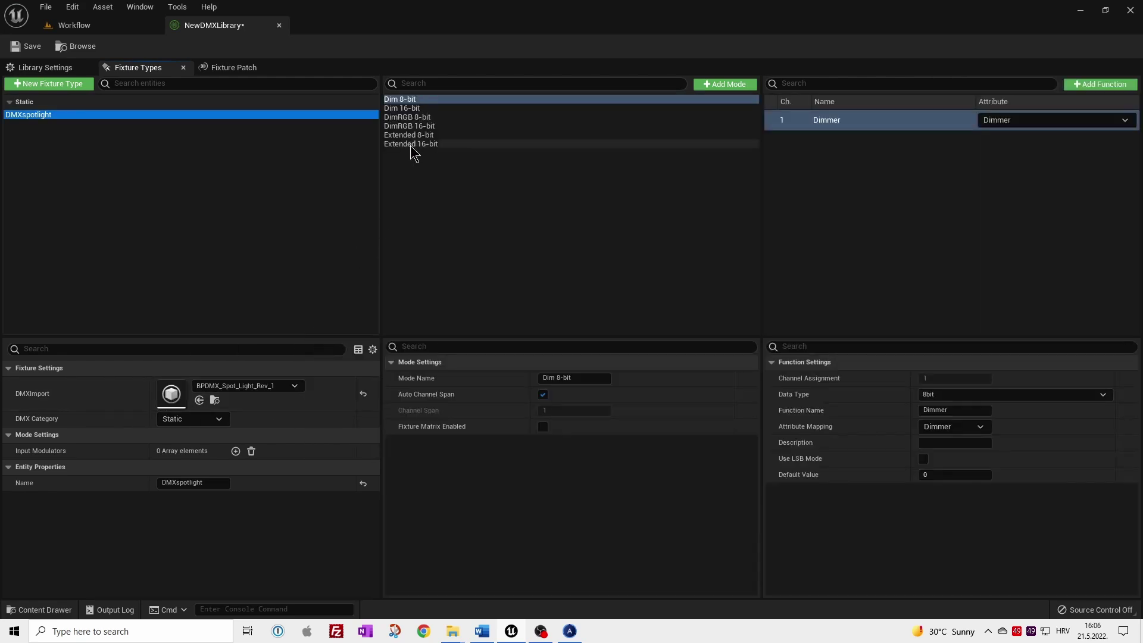
{"action": "left_click", "coordinate": [424, 118]}
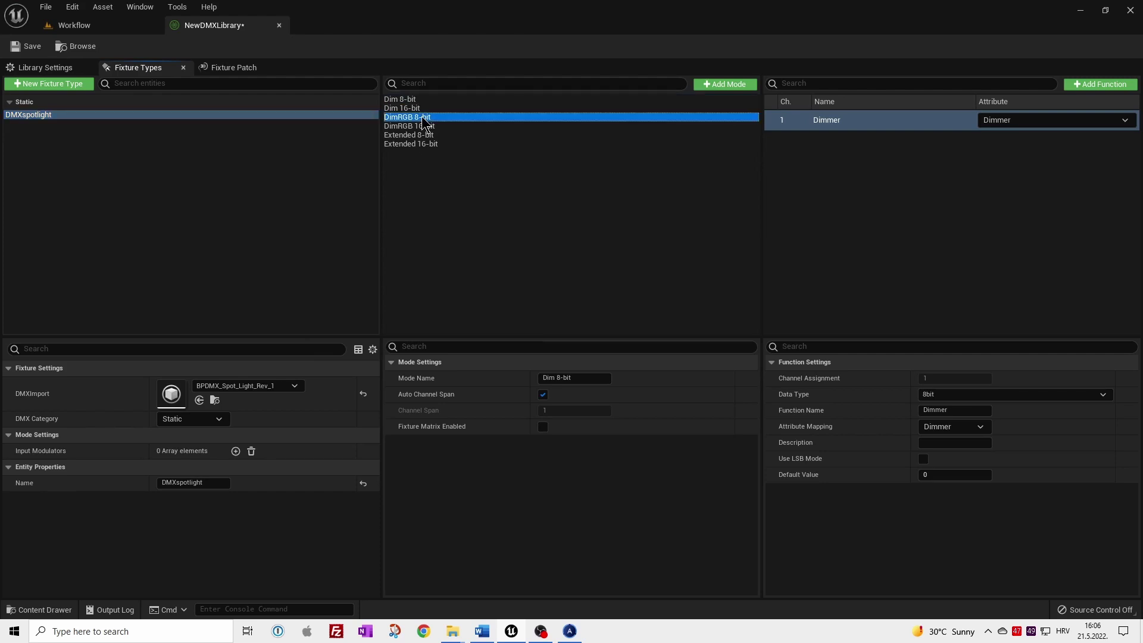
{"action": "left_click", "coordinate": [425, 136]}
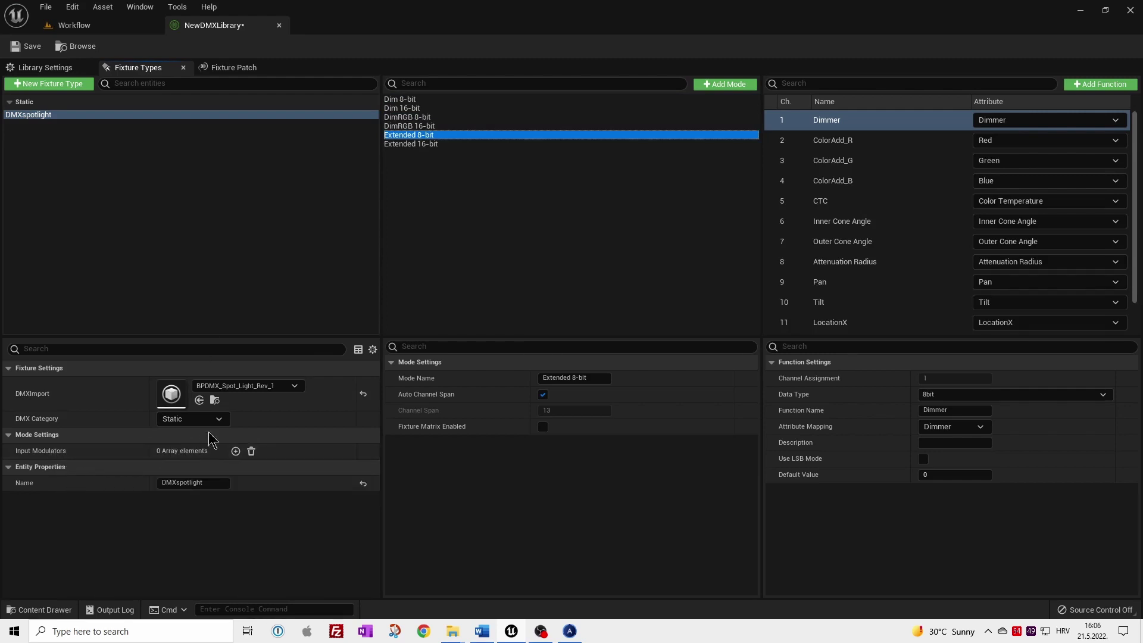
{"action": "left_click", "coordinate": [219, 419]}
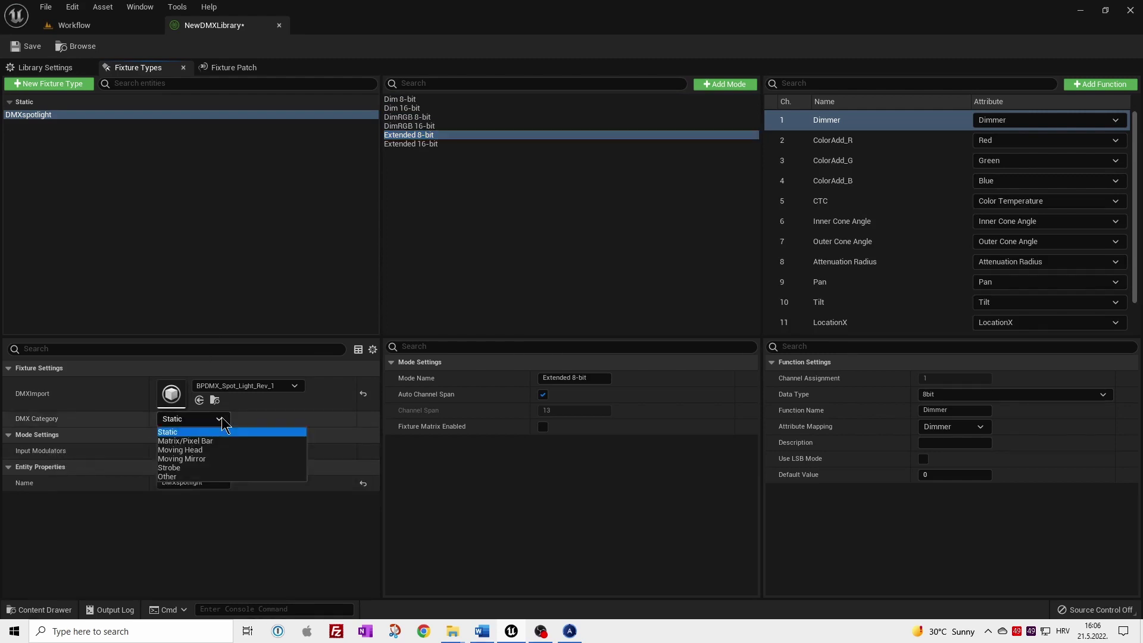
{"action": "left_click", "coordinate": [207, 450]}
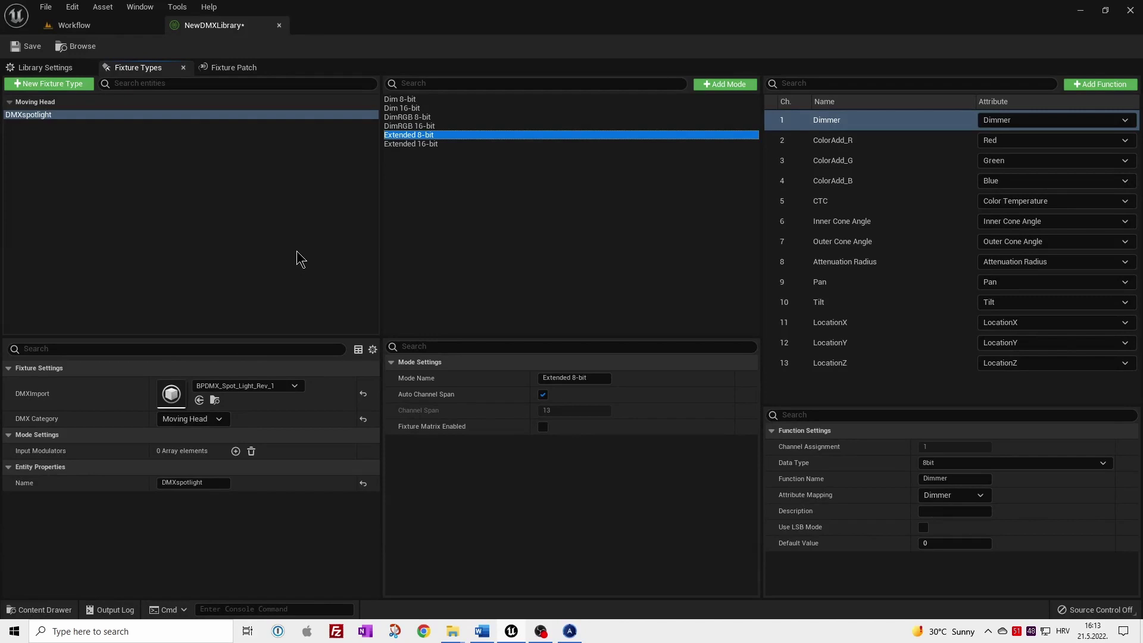
{"action": "left_click", "coordinate": [416, 101]}
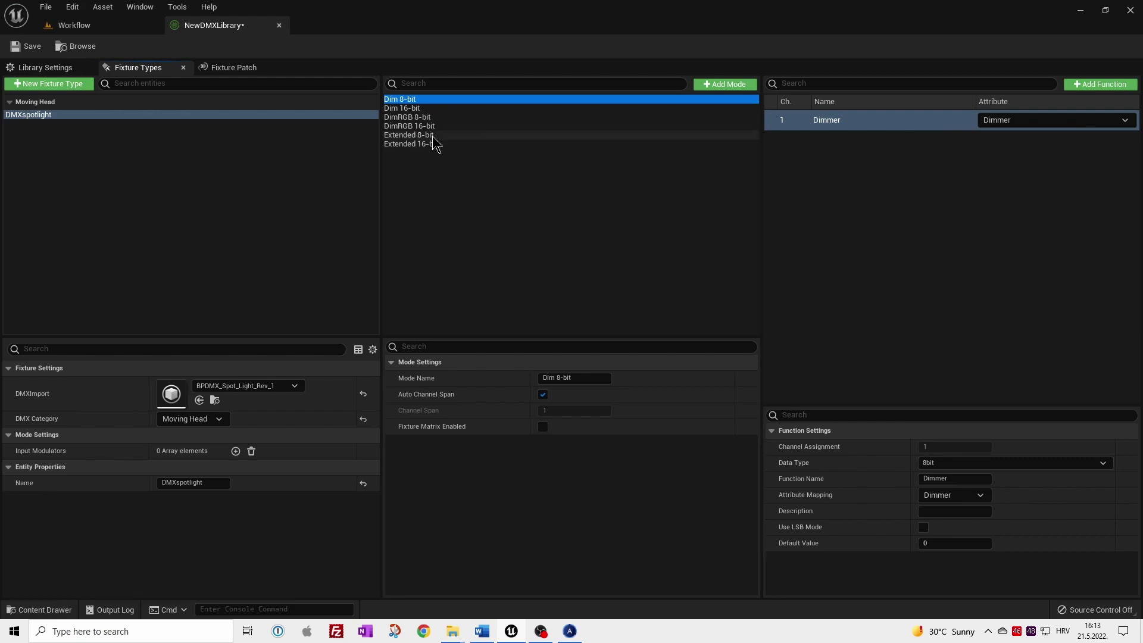
{"action": "left_click", "coordinate": [420, 117]}
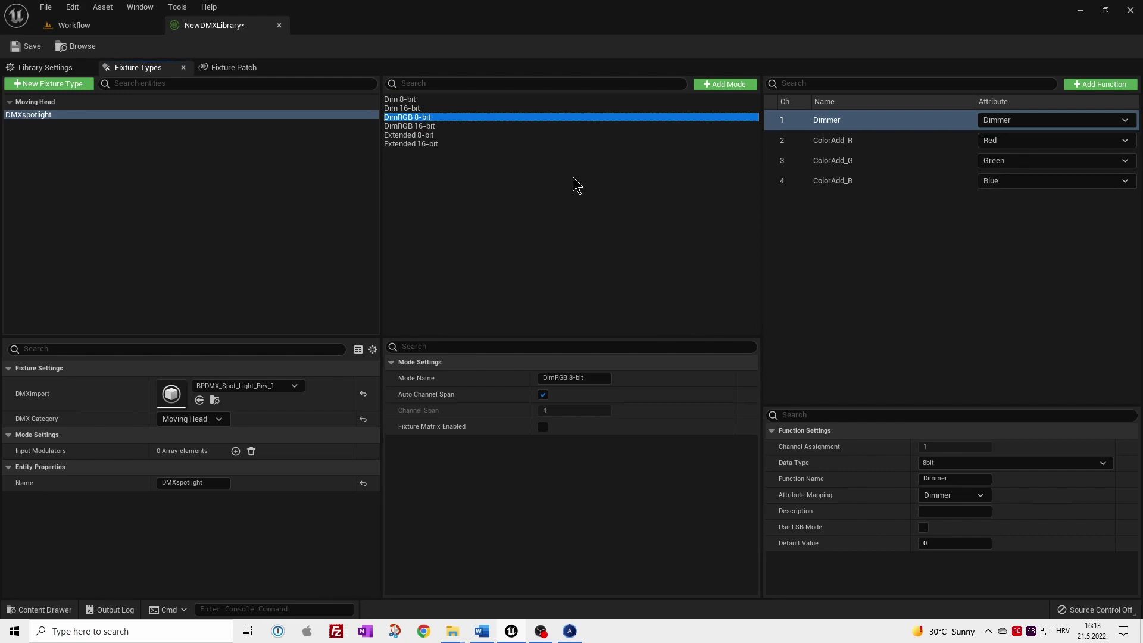
{"action": "left_click", "coordinate": [419, 136]}
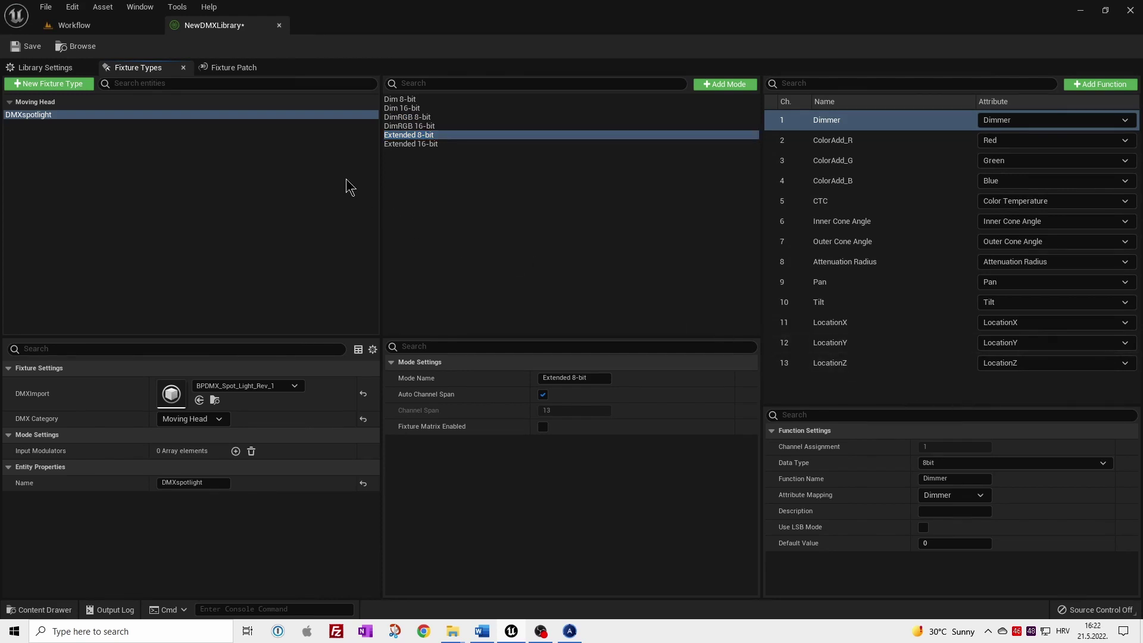
Patch DMXspotlight into Universe 1 and set its active mode to Extended 16-bit
{"action": "left_click", "coordinate": [241, 69]}
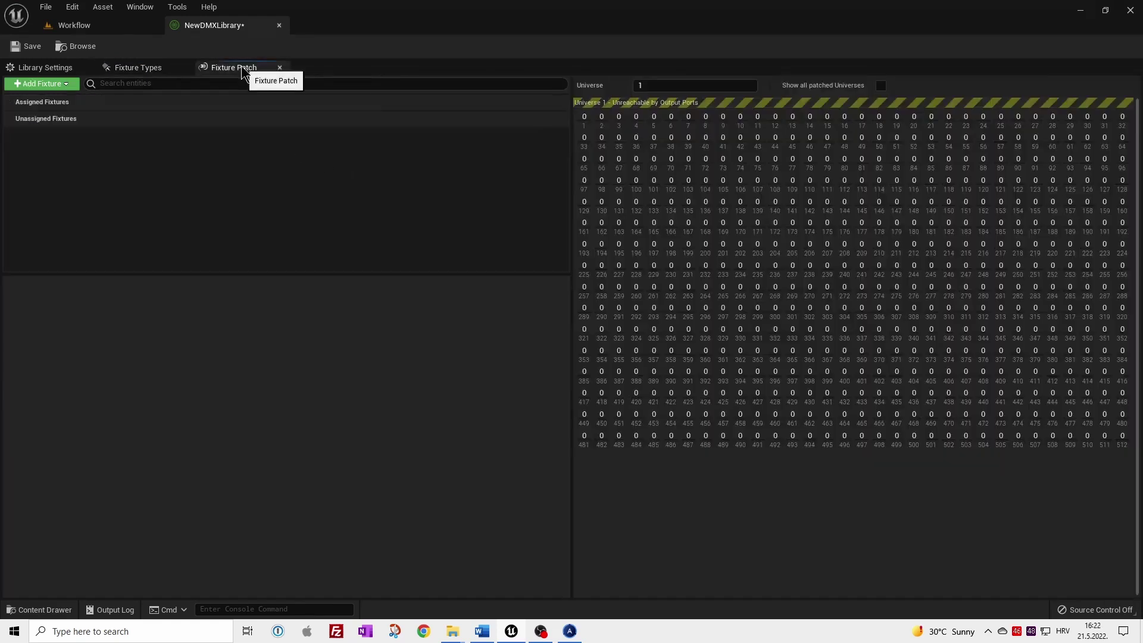
{"action": "left_click", "coordinate": [60, 83]}
{"action": "left_click", "coordinate": [58, 143]}
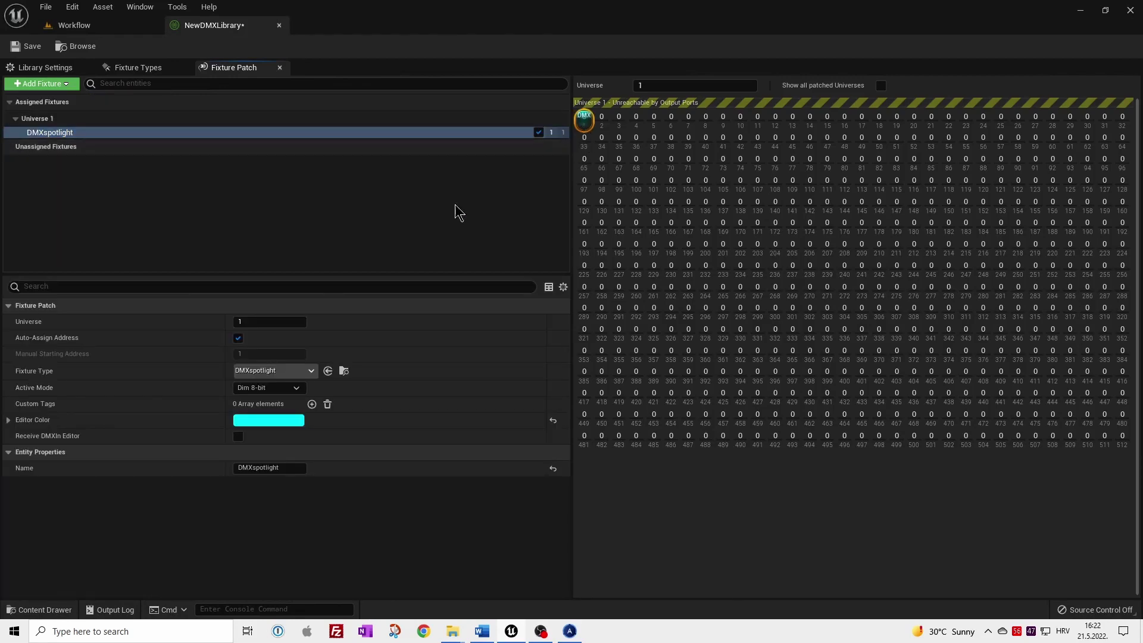
{"action": "left_click", "coordinate": [297, 388]}
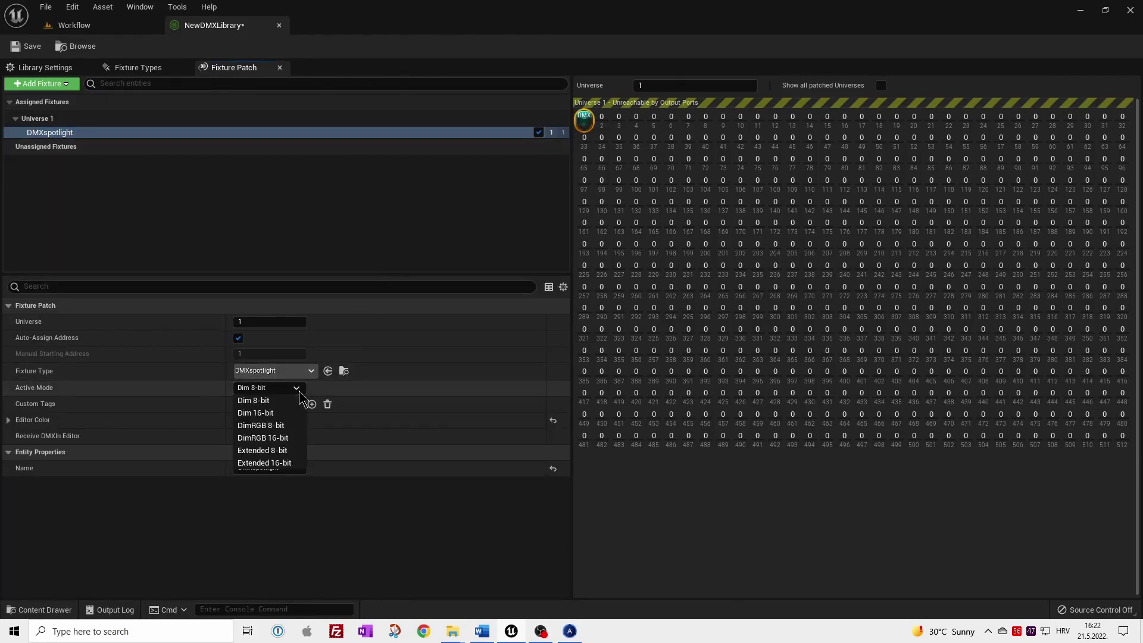
{"action": "left_click", "coordinate": [294, 438]}
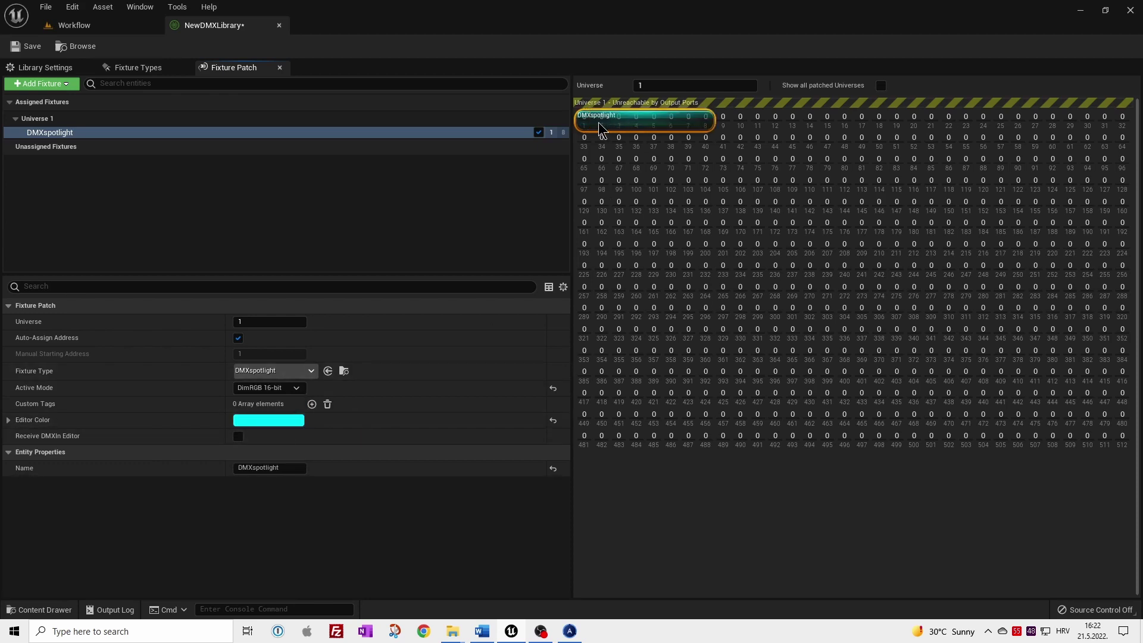
{"action": "left_click", "coordinate": [296, 388]}
{"action": "left_click", "coordinate": [277, 463]}
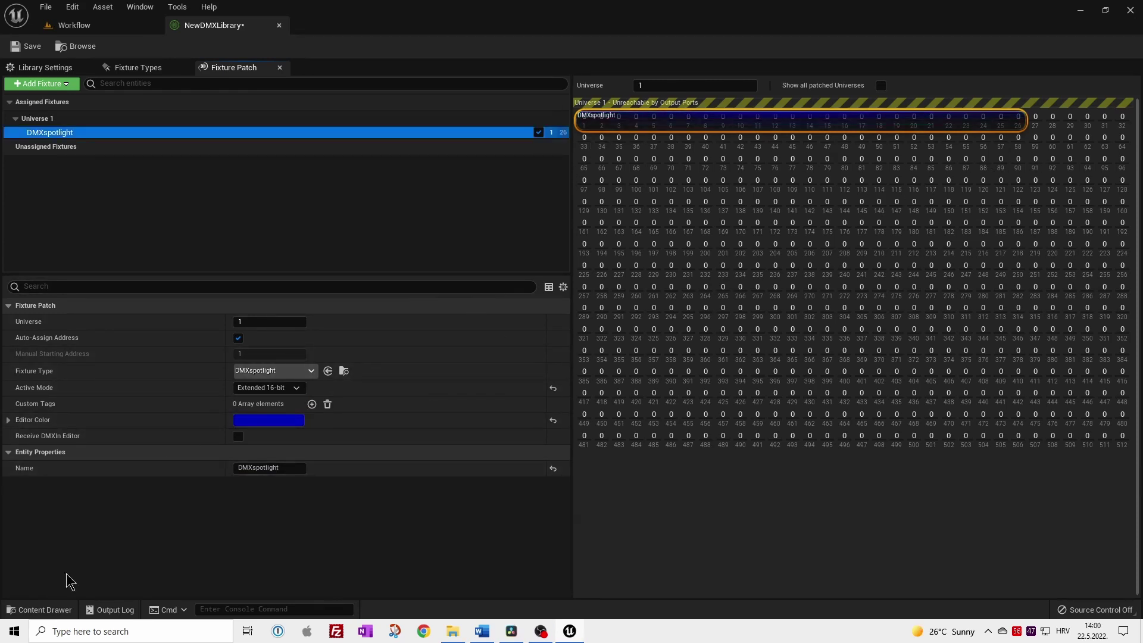
Open Overview_Library and inspect the Dir and Spot Extended 16-bit mode functions
{"action": "left_click", "coordinate": [39, 609]}
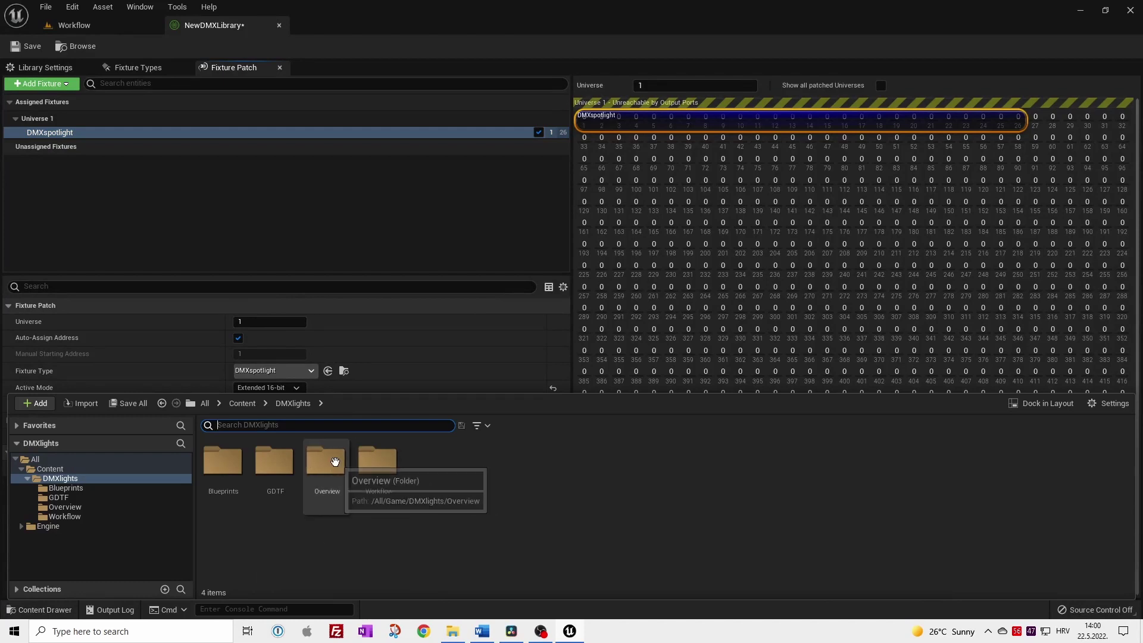
{"action": "double_click", "coordinate": [326, 461]}
{"action": "double_click", "coordinate": [325, 465]}
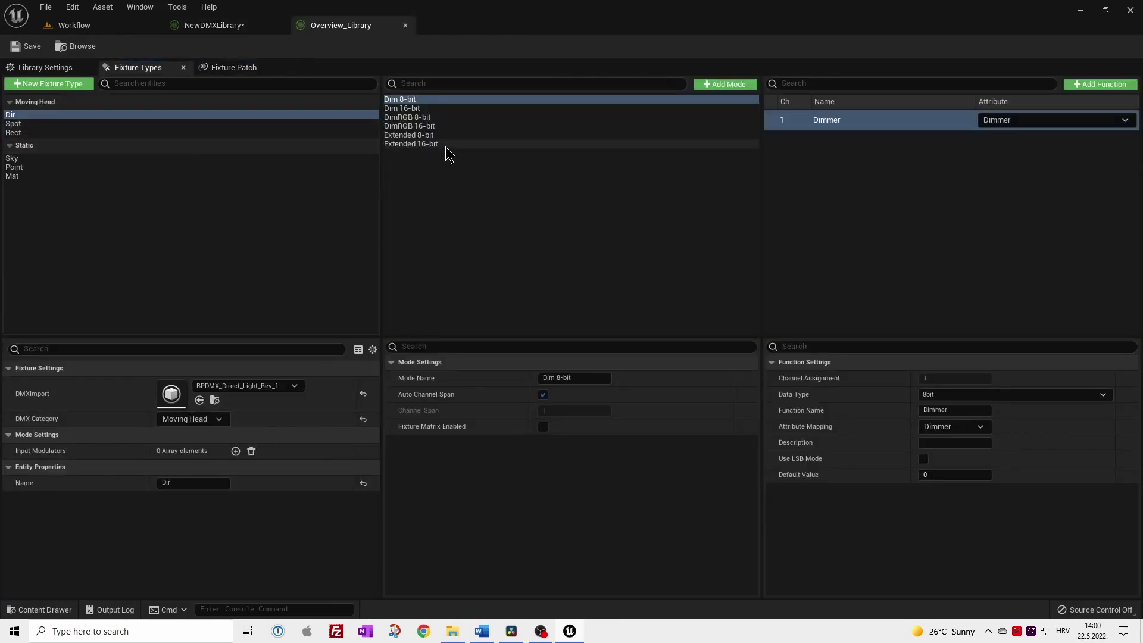
{"action": "left_click", "coordinate": [424, 149]}
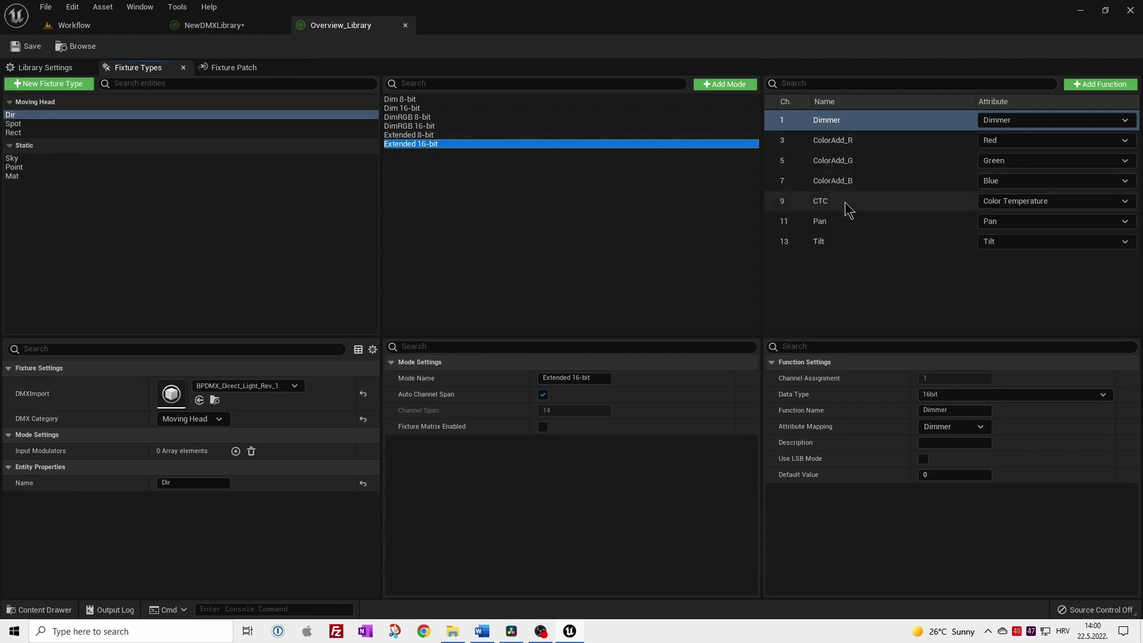
{"action": "left_click", "coordinate": [213, 124]}
{"action": "left_click", "coordinate": [411, 145]}
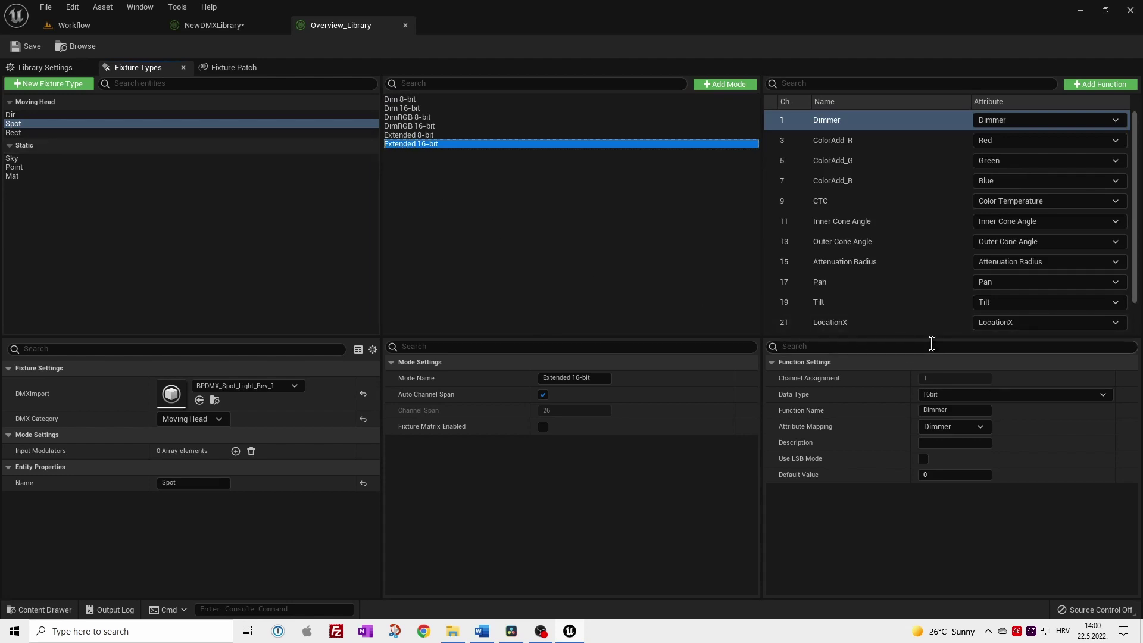
{"action": "left_click_drag", "start_coordinate": [932, 343], "coordinate": [933, 422]}
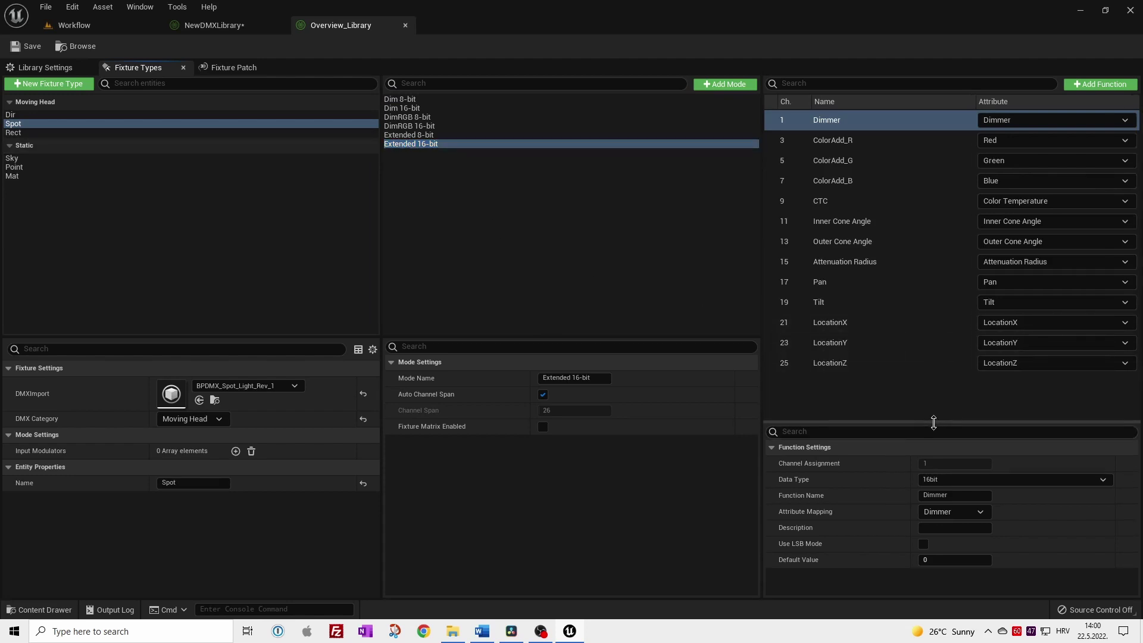
Inspect the 16-bit modes of the Rect, Sky, Point and Mat fixture types
{"action": "left_click", "coordinate": [81, 132]}
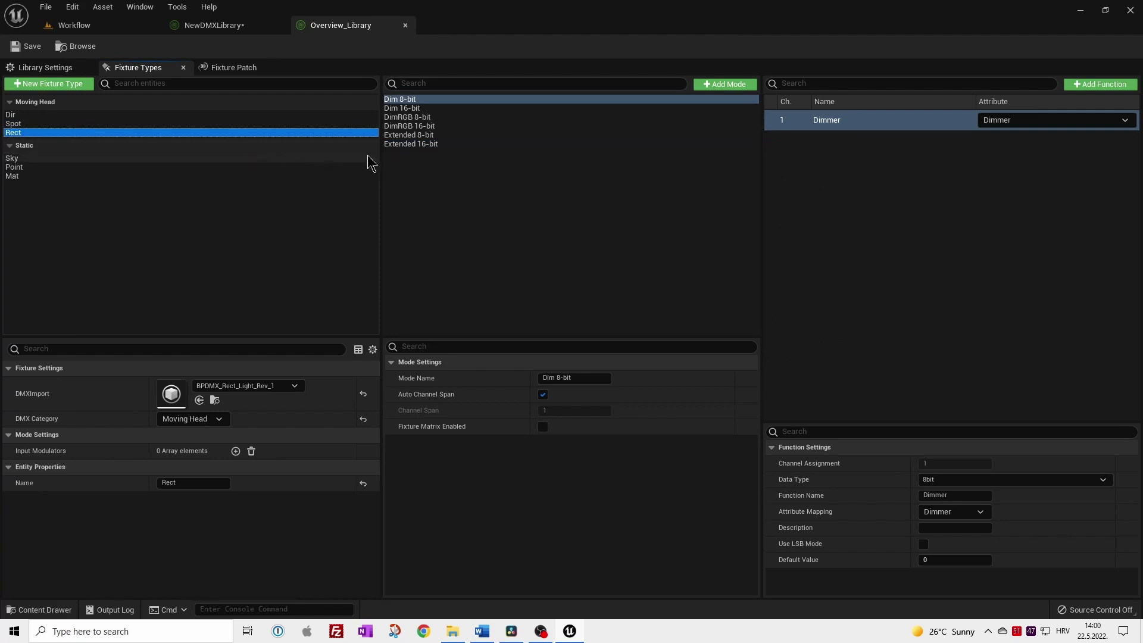
{"action": "left_click", "coordinate": [426, 144]}
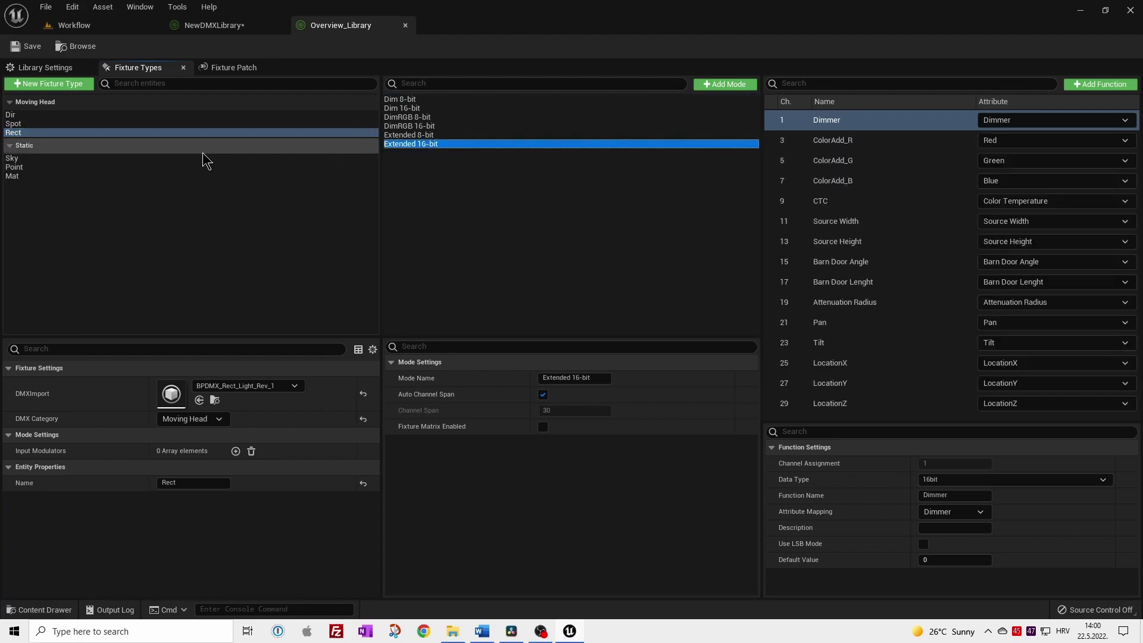
{"action": "left_click", "coordinate": [181, 159]}
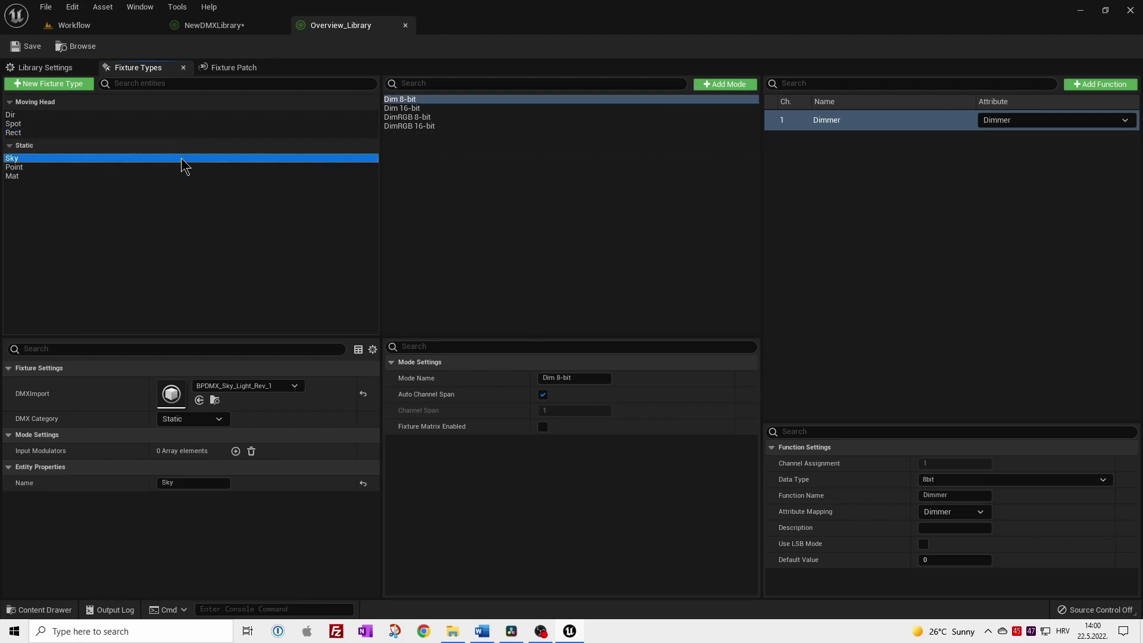
{"action": "left_click", "coordinate": [426, 126]}
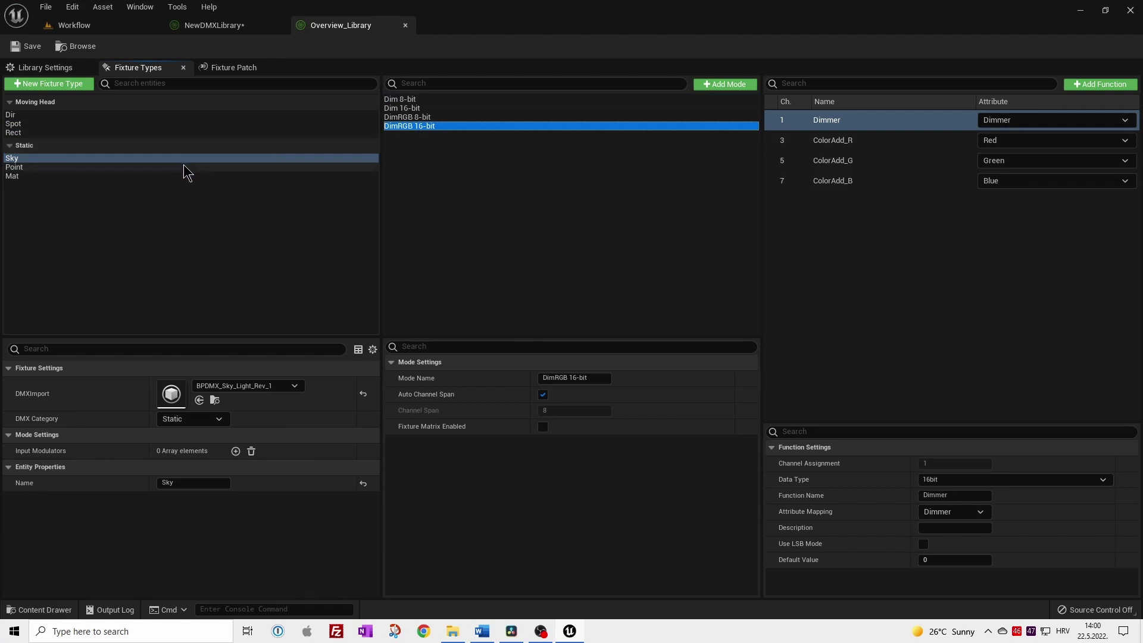
{"action": "left_click", "coordinate": [184, 167]}
{"action": "left_click", "coordinate": [436, 144]}
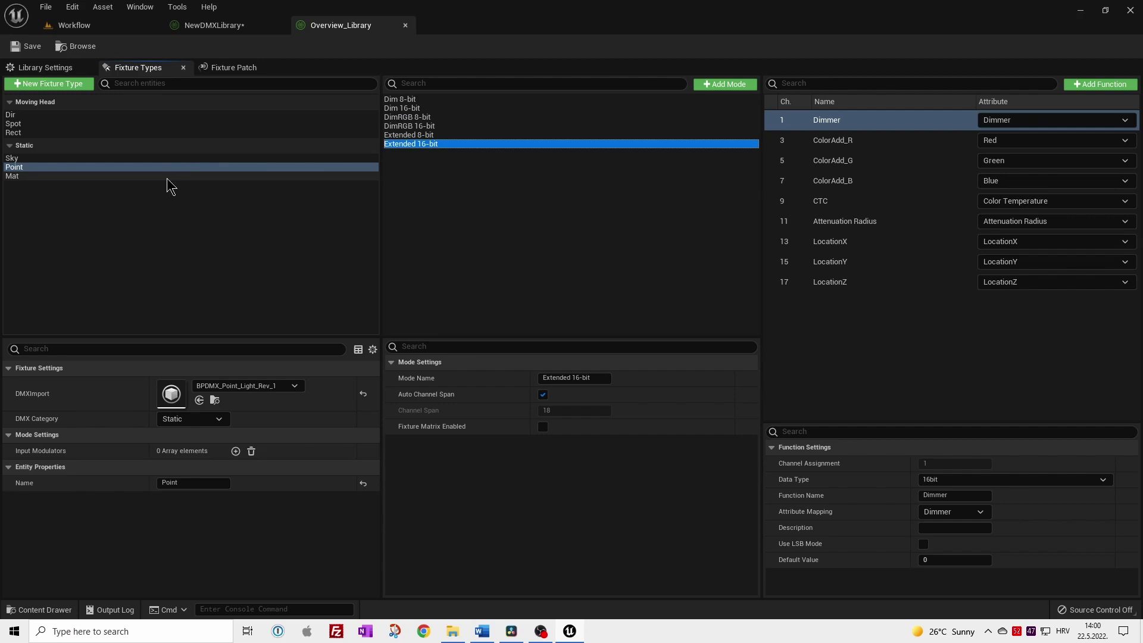
{"action": "left_click", "coordinate": [167, 177]}
{"action": "left_click", "coordinate": [426, 146]}
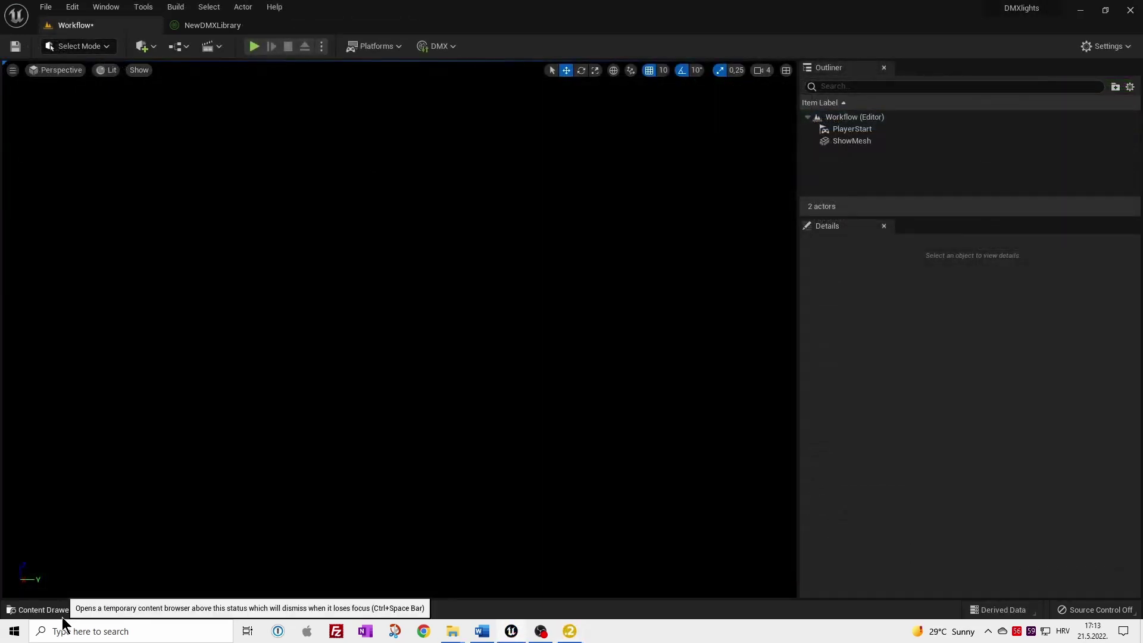
Drag BP_DMXspot from the Blueprints folder into the level and reset its location to the origin
{"action": "left_click", "coordinate": [62, 619]}
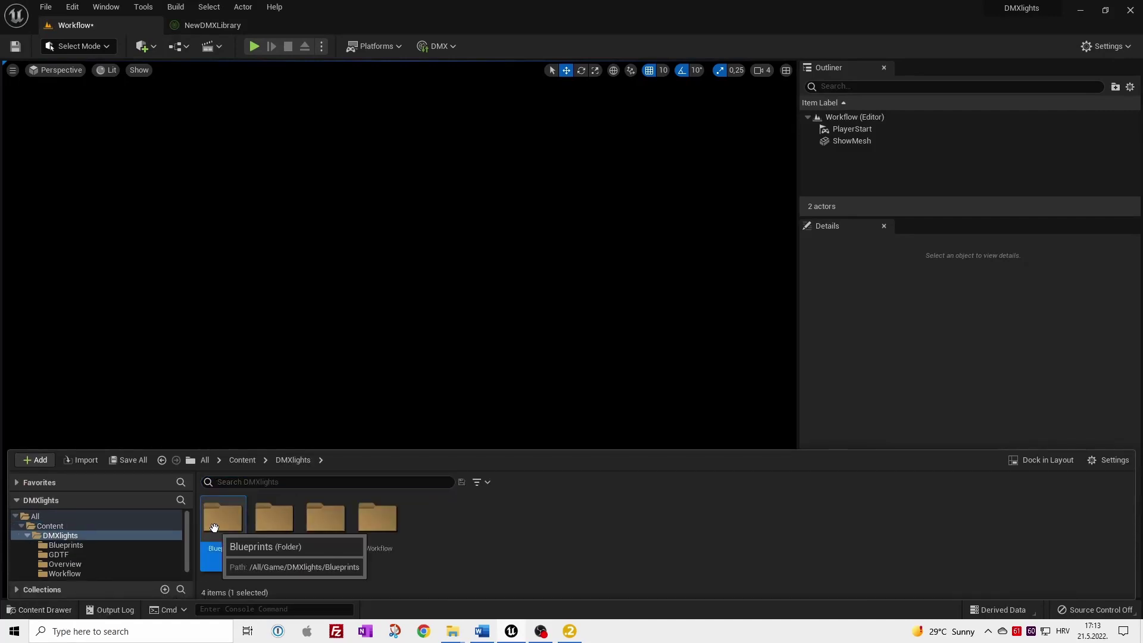
{"action": "double_click", "coordinate": [211, 529]}
{"action": "left_click_drag", "start_coordinate": [480, 521], "coordinate": [429, 296]}
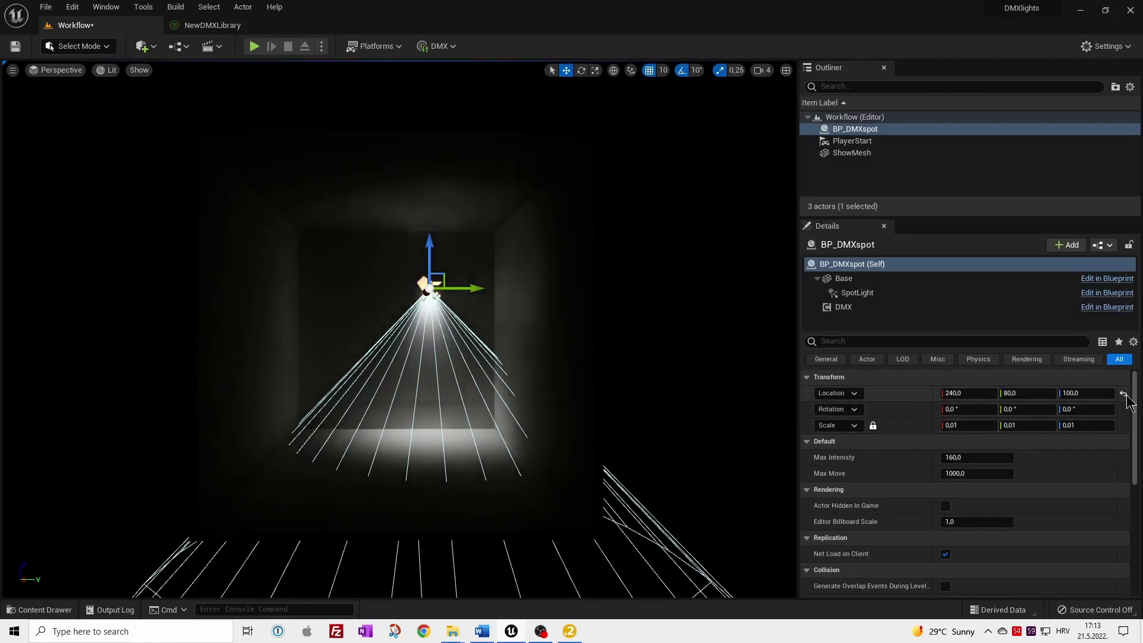
{"action": "left_click", "coordinate": [1123, 394]}
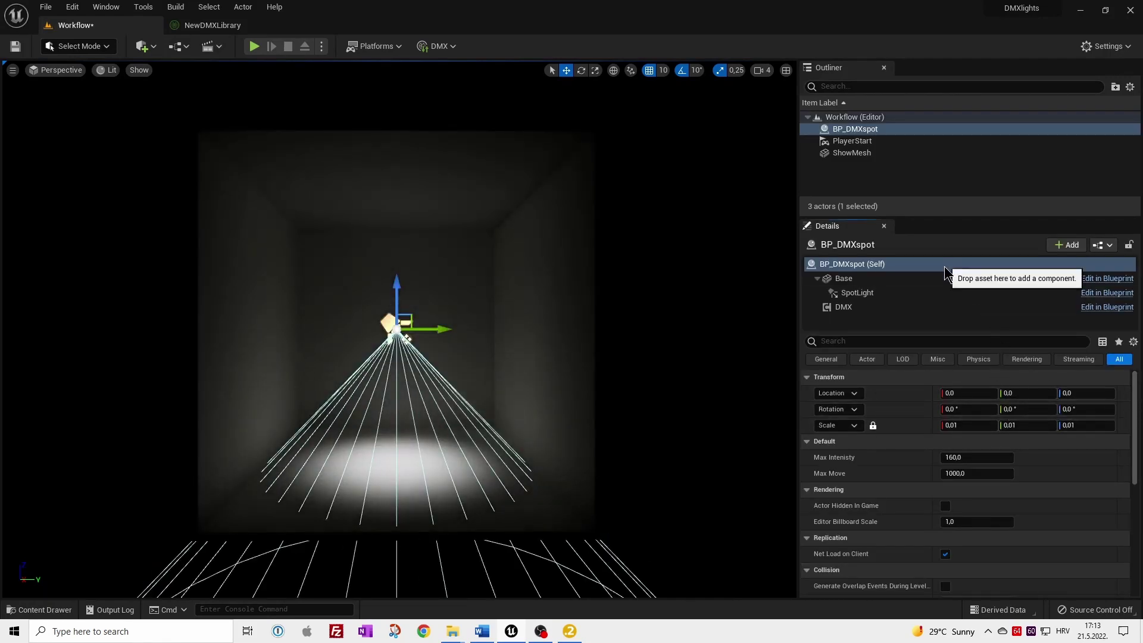
Set the DMX component's library to NewDMXLibrary and its fixture patch to DMXspotlight
{"action": "left_click", "coordinate": [842, 308]}
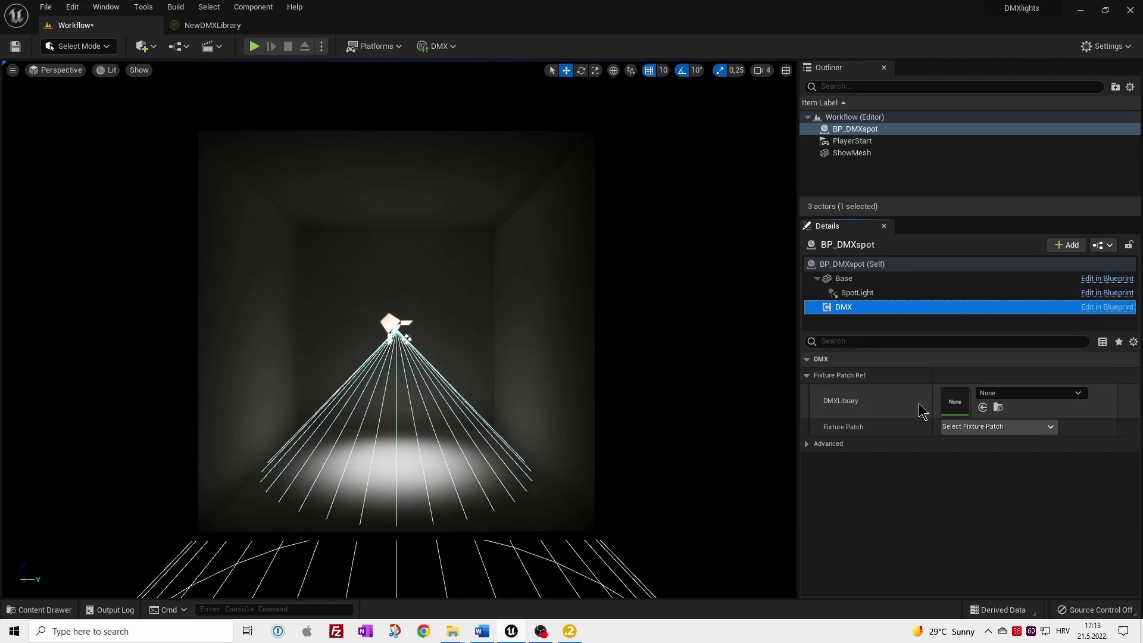
{"action": "left_click", "coordinate": [1077, 395]}
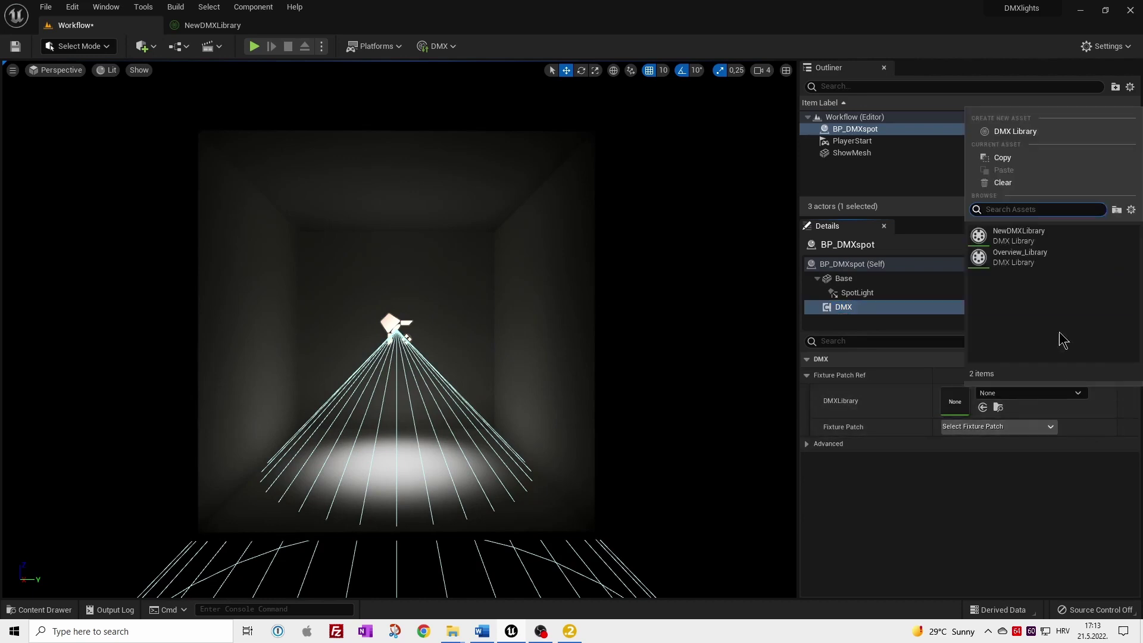
{"action": "left_click", "coordinate": [1056, 241]}
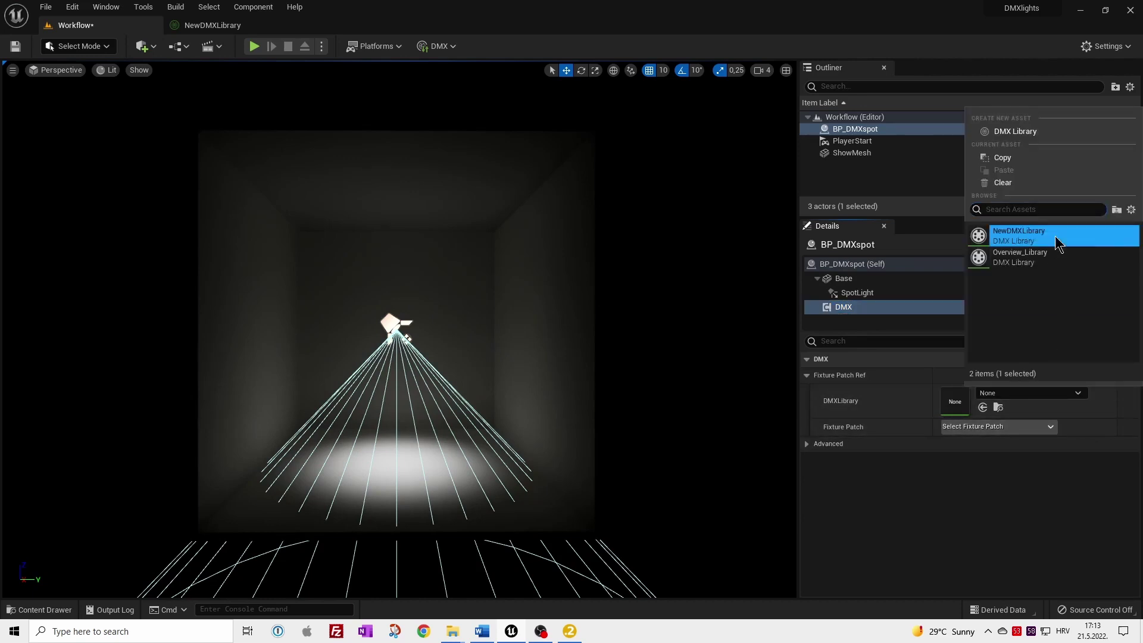
{"action": "left_click", "coordinate": [1053, 427]}
{"action": "left_click", "coordinate": [1009, 455]}
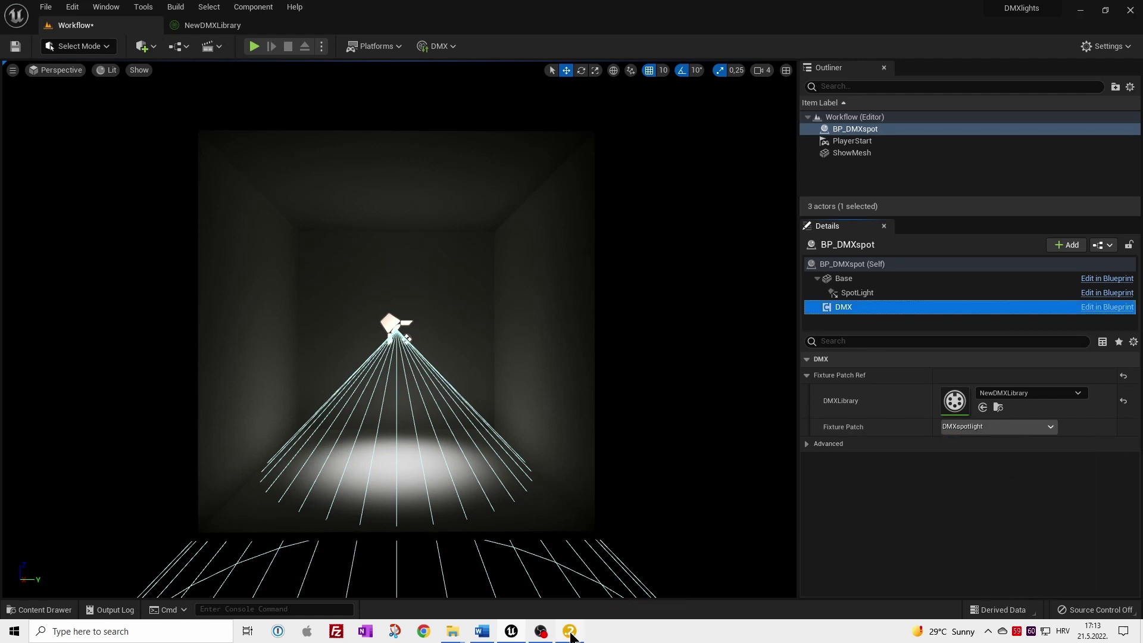
Play the level beside dot2, select Spot Light and raise its dimmer fader
{"action": "left_click", "coordinate": [1106, 12]}
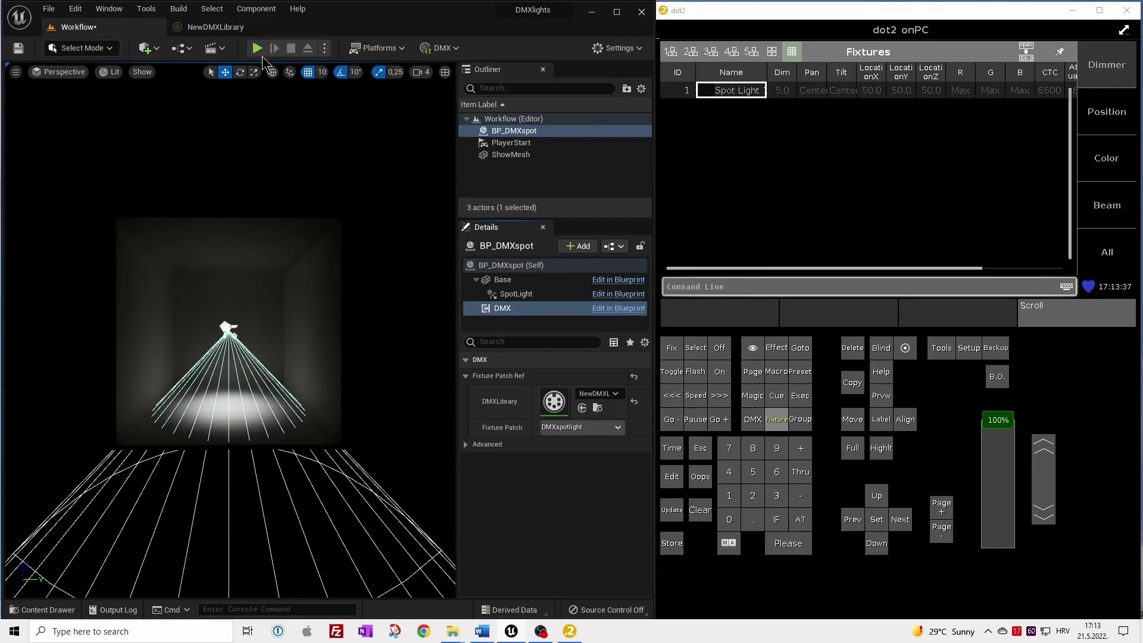
{"action": "left_click", "coordinate": [258, 49]}
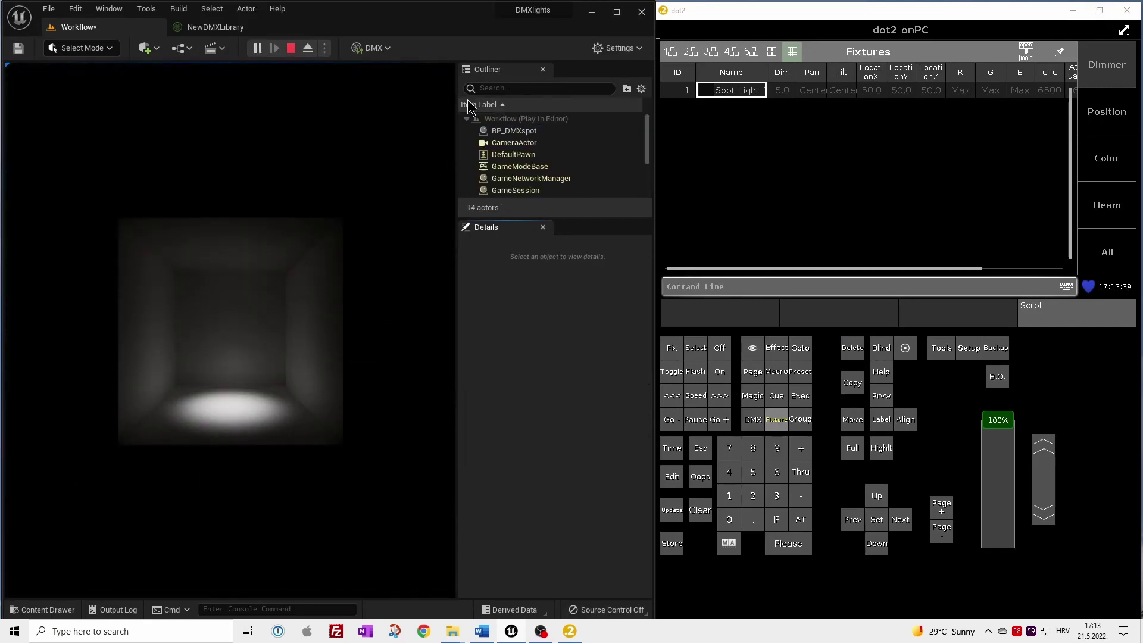
{"action": "left_click", "coordinate": [754, 95]}
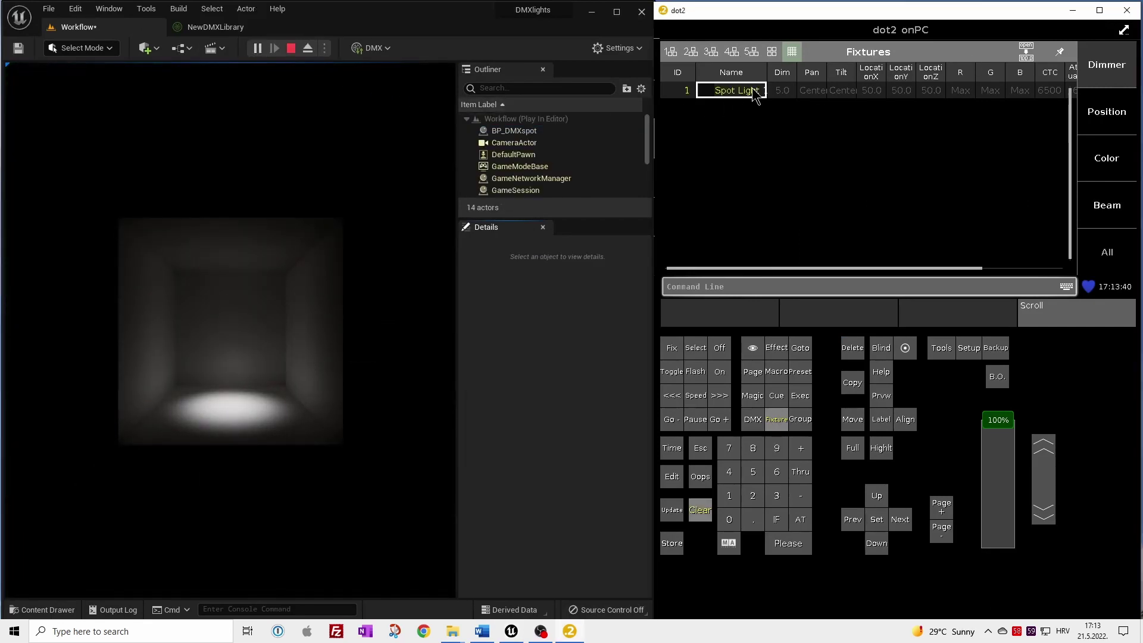
{"action": "left_click", "coordinate": [1107, 82]}
{"action": "mouse_move", "coordinate": [700, 260]}
{"action": "left_mouse_down"}
{"action": "mouse_move", "coordinate": [689, 240]}
{"action": "mouse_move", "coordinate": [689, 140]}
{"action": "mouse_move", "coordinate": [687, 259]}
{"action": "mouse_move", "coordinate": [686, 222]}
{"action": "left_mouse_up"}
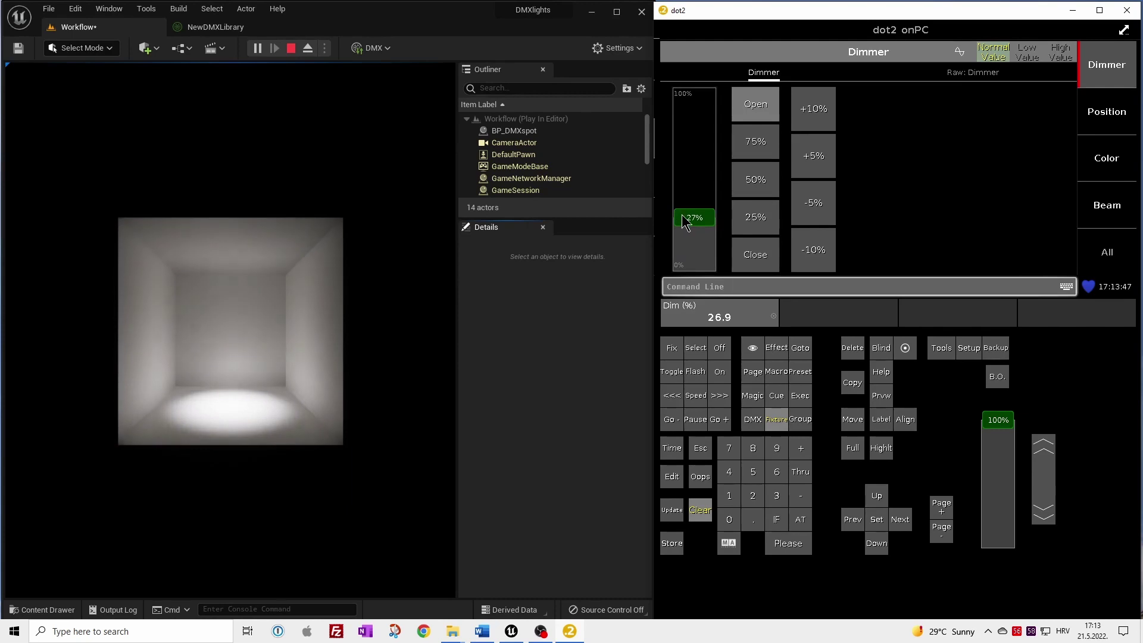
Lower the green colour fader in dot2 to tint the light pink
{"action": "left_click", "coordinate": [1104, 162]}
{"action": "mouse_move", "coordinate": [737, 153]}
{"action": "left_mouse_down"}
{"action": "mouse_move", "coordinate": [737, 262]}
{"action": "mouse_move", "coordinate": [741, 190]}
{"action": "left_mouse_up"}
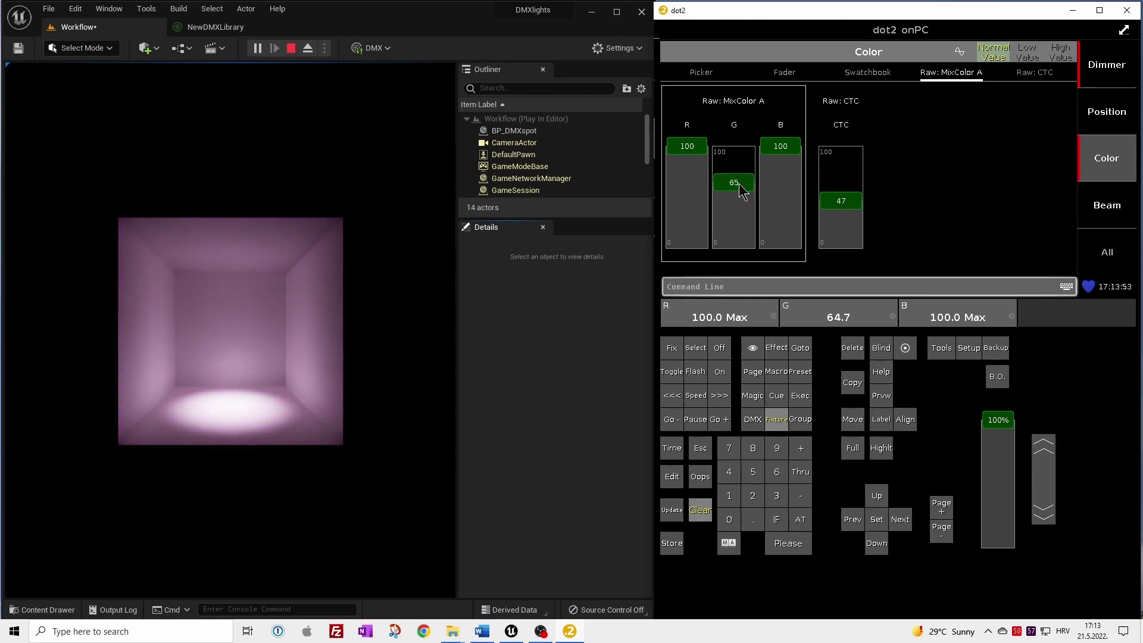
{"action": "left_click", "coordinate": [619, 12]}
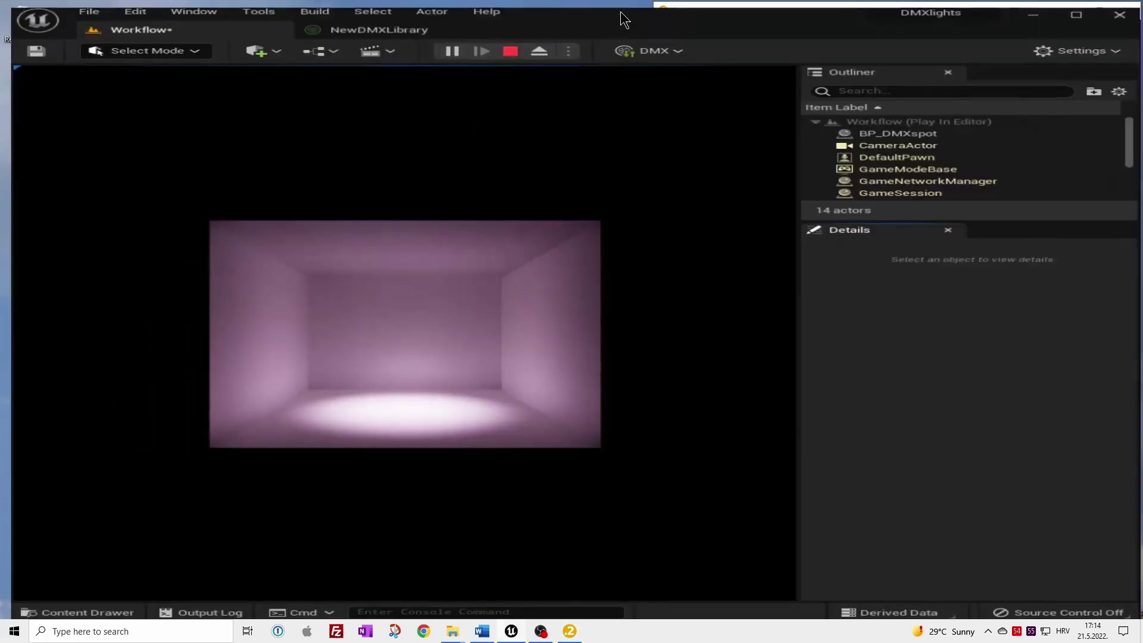
Stop play and turn off 'Use Less CPU when in Background' in Editor Preferences
{"action": "left_click", "coordinate": [288, 46]}
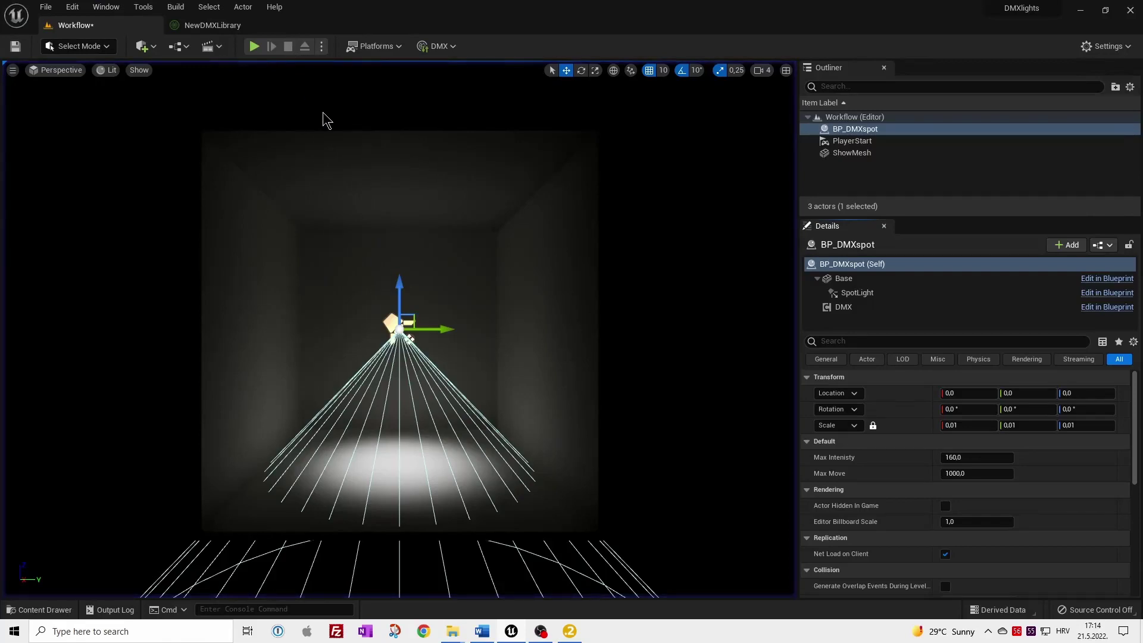
{"action": "left_click", "coordinate": [72, 7]}
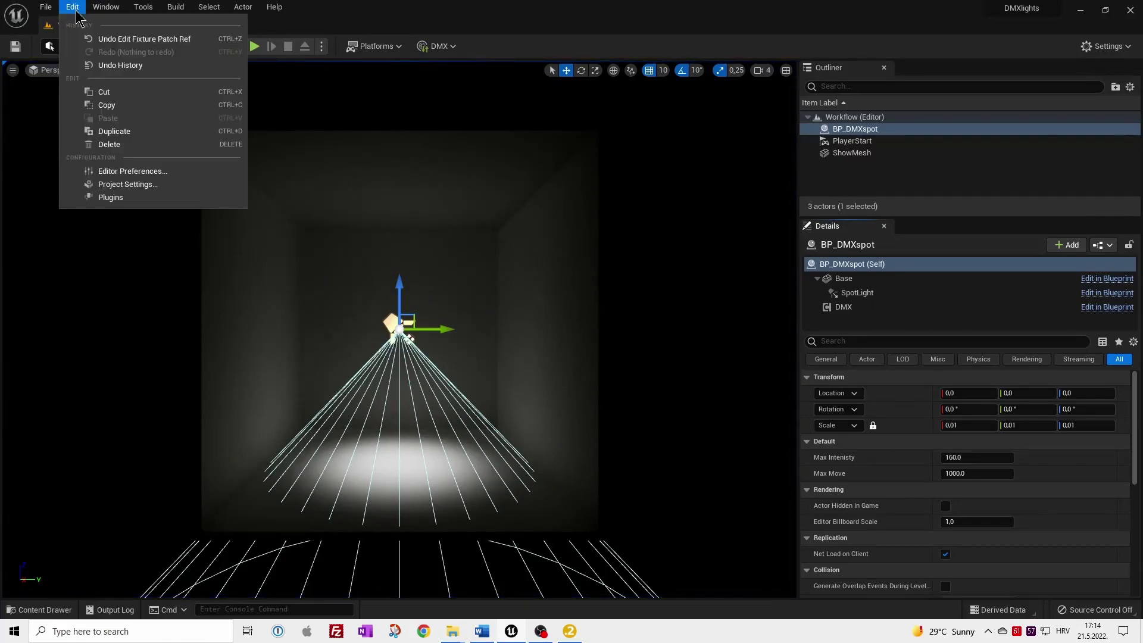
{"action": "left_click", "coordinate": [141, 172]}
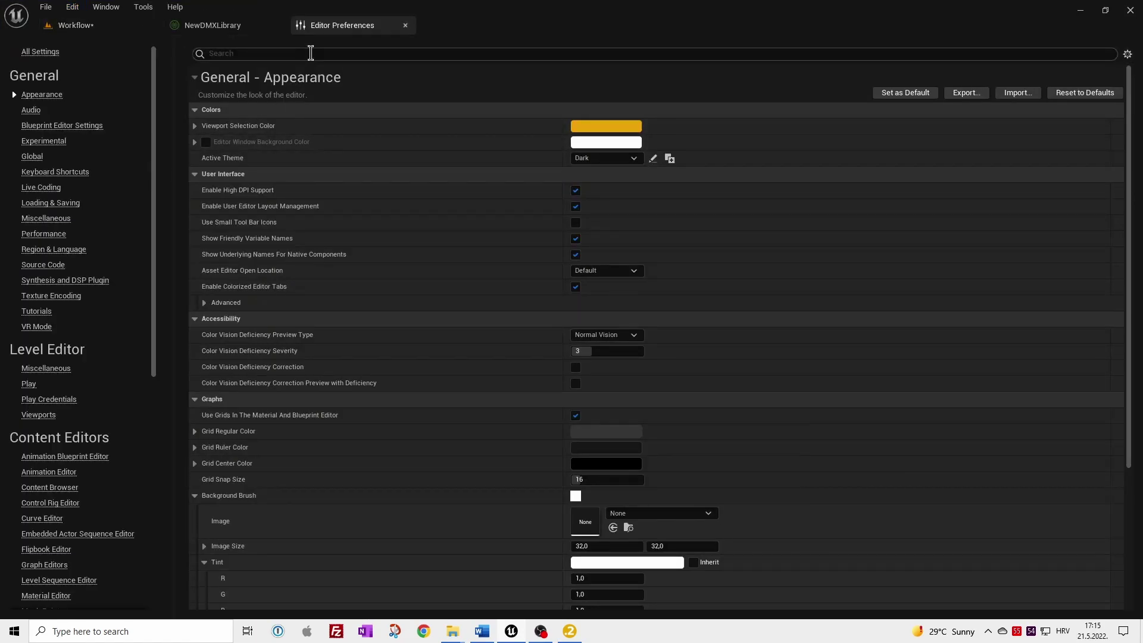
{"action": "type", "text": "use"}
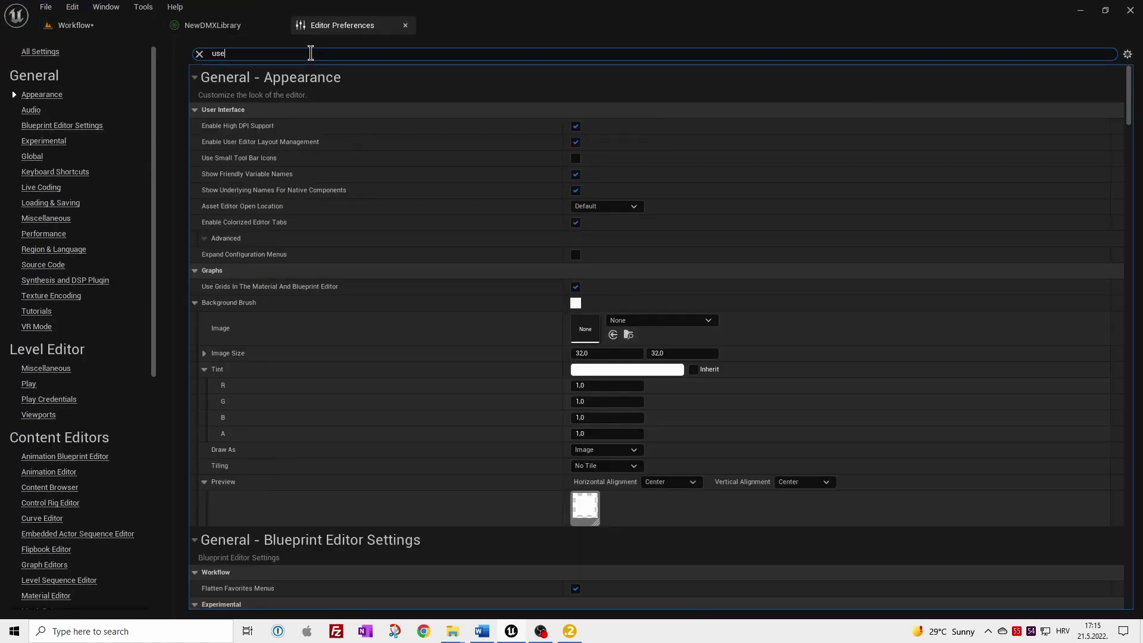
{"action": "type", "text": " less"}
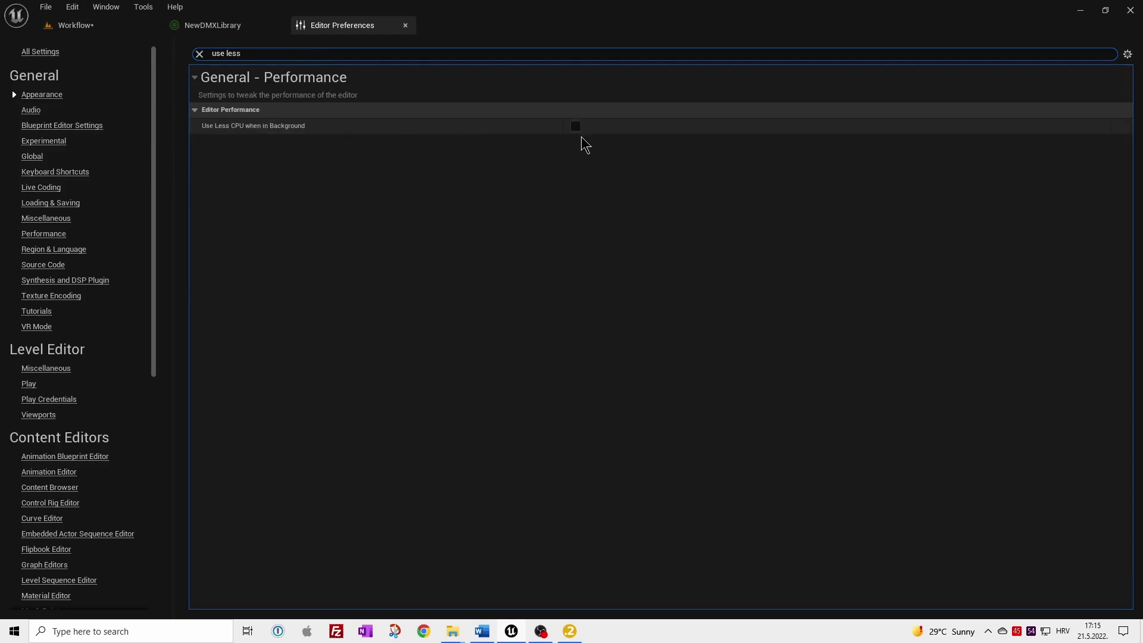
{"action": "left_click", "coordinate": [575, 128]}
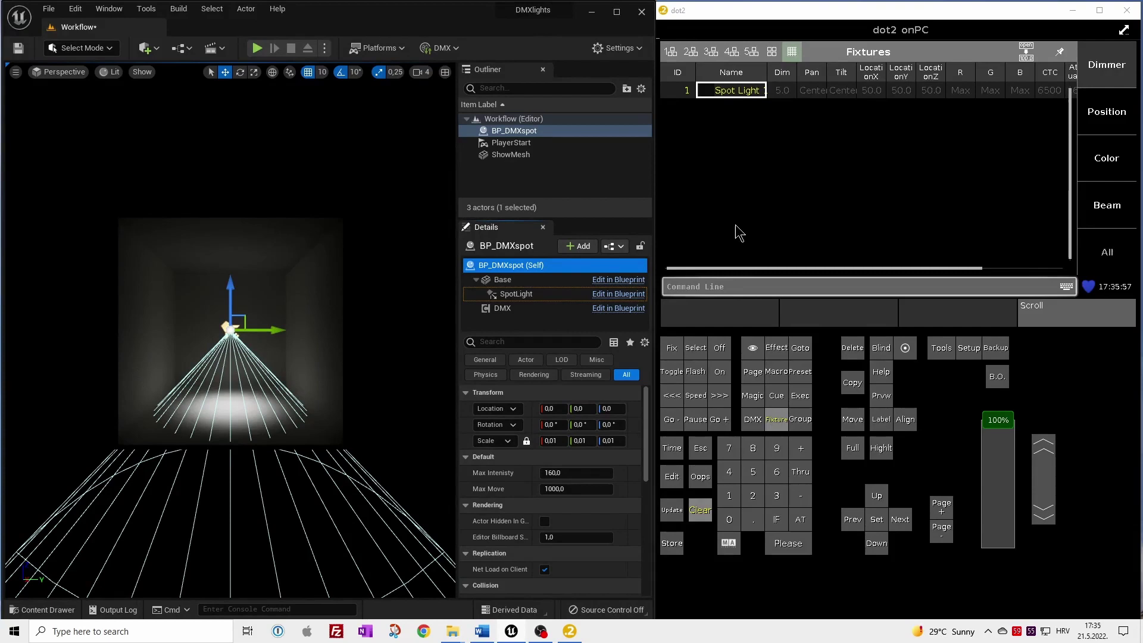
Filter the SpotLight component's properties by 'intens' to find its intensity
{"action": "left_click", "coordinate": [518, 294]}
{"action": "left_click", "coordinate": [536, 342]}
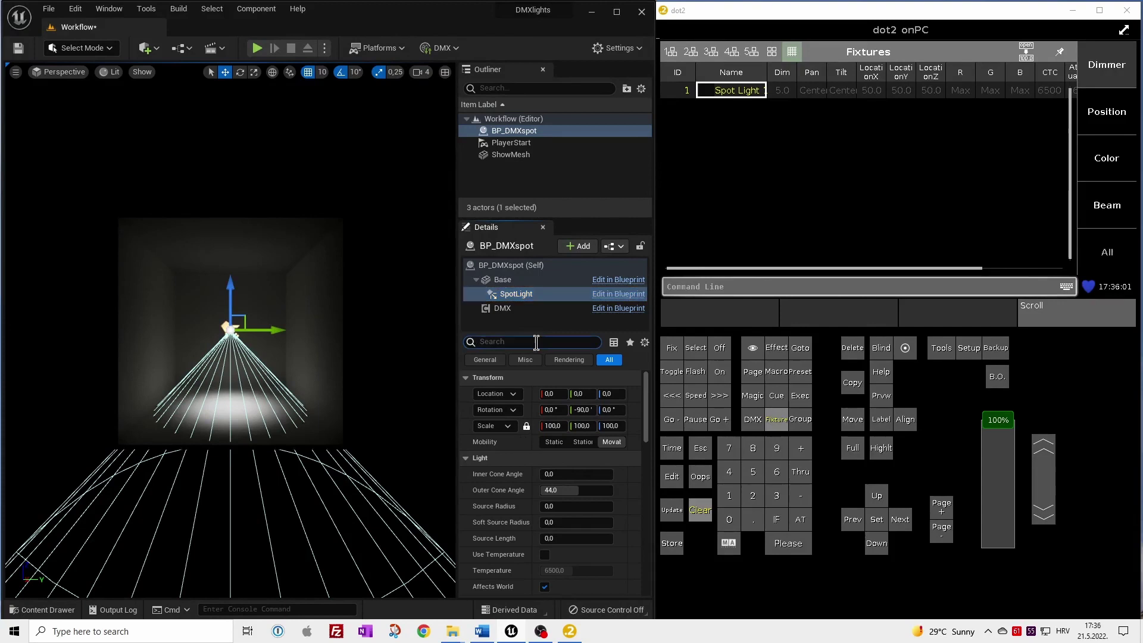
{"action": "type", "text": "intens"}
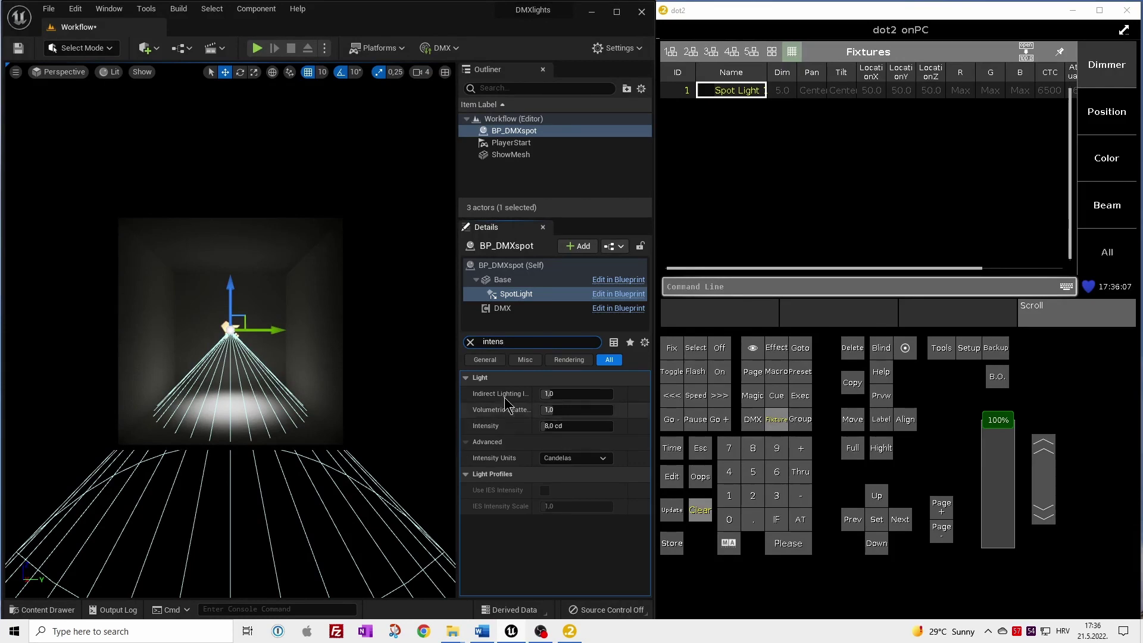
During play, raise dot2's dimmer while watching the spotlight's intensity, then Clear and stop
{"action": "left_click", "coordinate": [257, 48]}
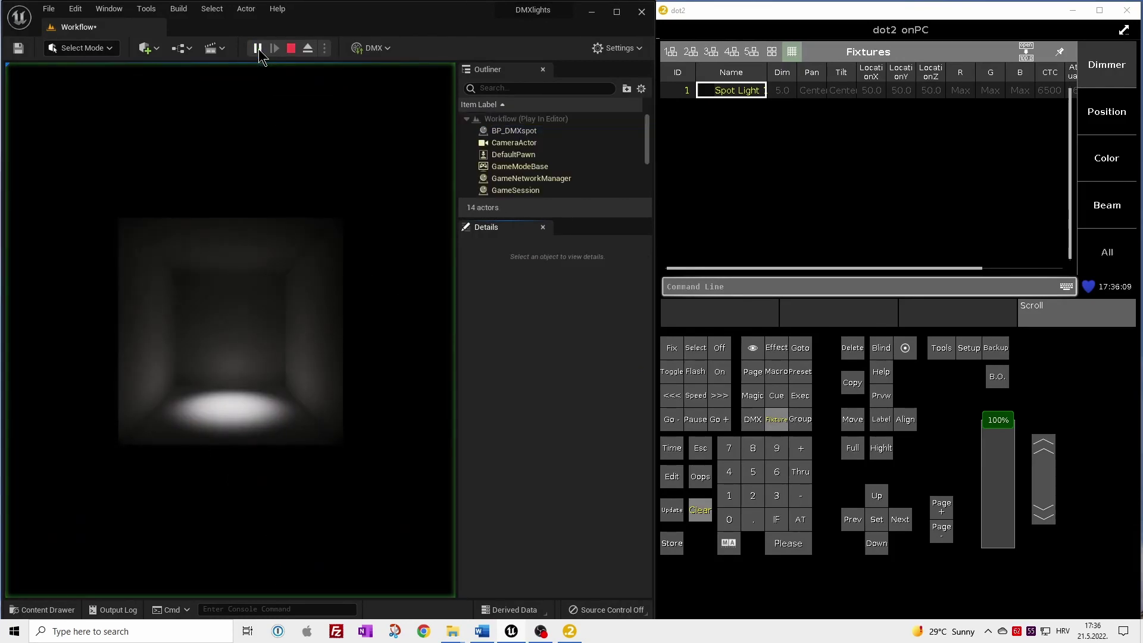
{"action": "left_click", "coordinate": [522, 131]}
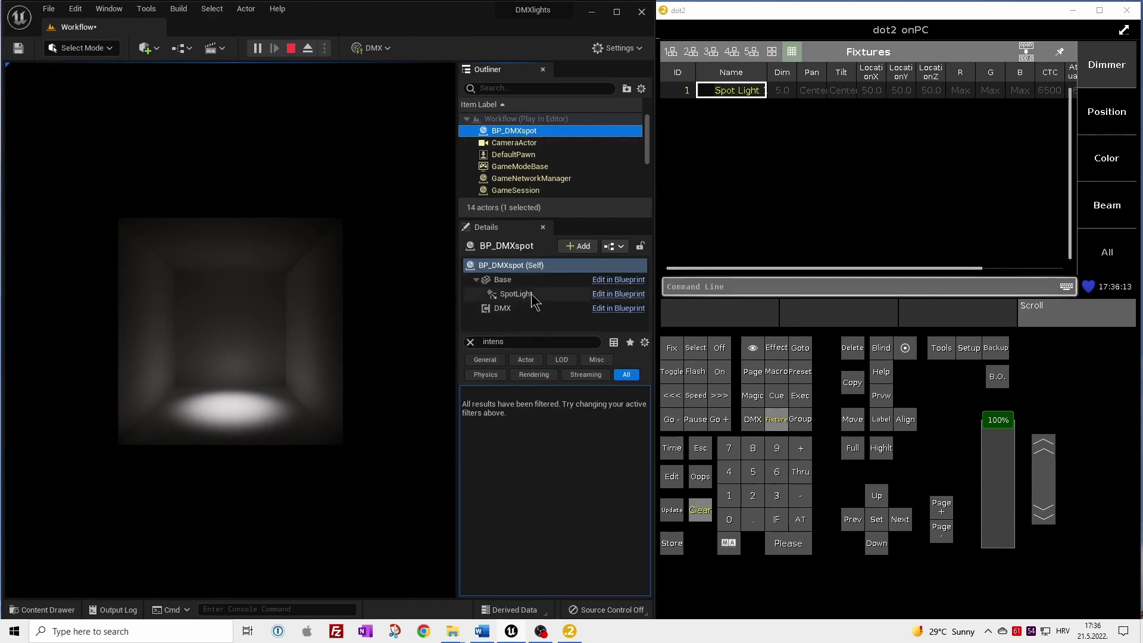
{"action": "left_click", "coordinate": [516, 293]}
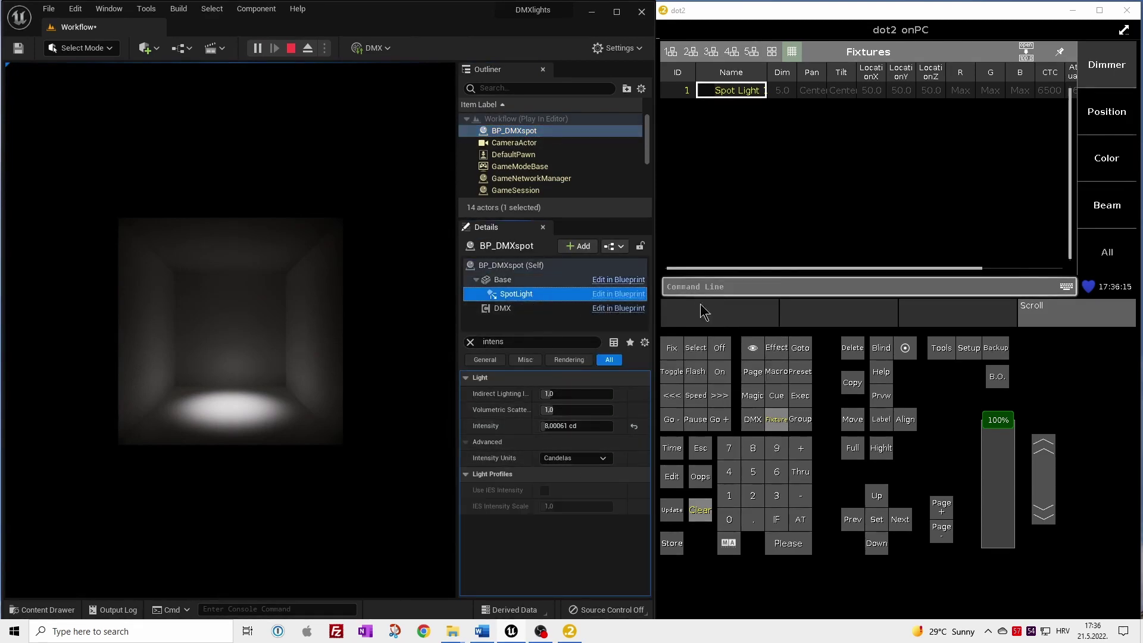
{"action": "left_click", "coordinate": [1111, 76]}
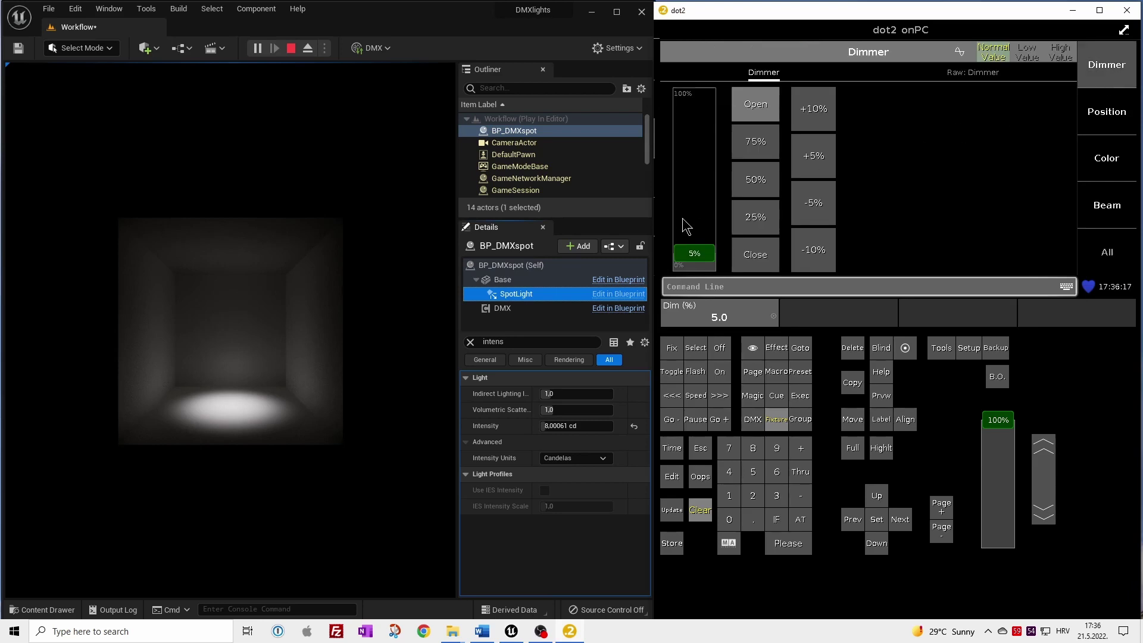
{"action": "mouse_move", "coordinate": [705, 262]}
{"action": "left_mouse_down"}
{"action": "mouse_move", "coordinate": [688, 140]}
{"action": "mouse_move", "coordinate": [687, 264]}
{"action": "mouse_move", "coordinate": [689, 168]}
{"action": "left_mouse_up"}
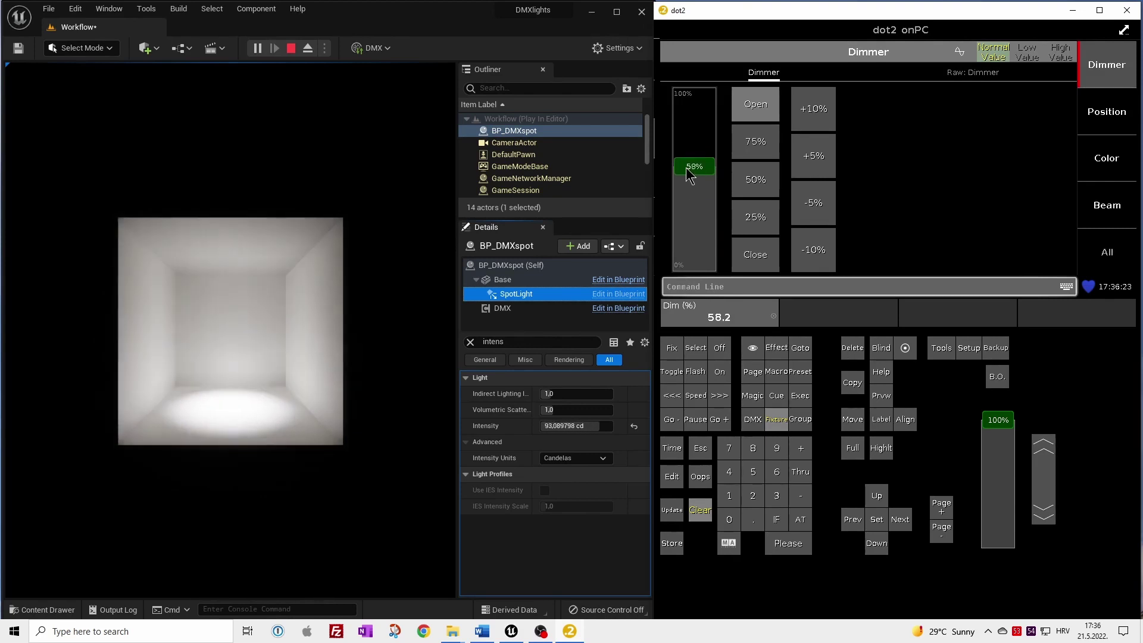
{"action": "left_click", "coordinate": [708, 515]}
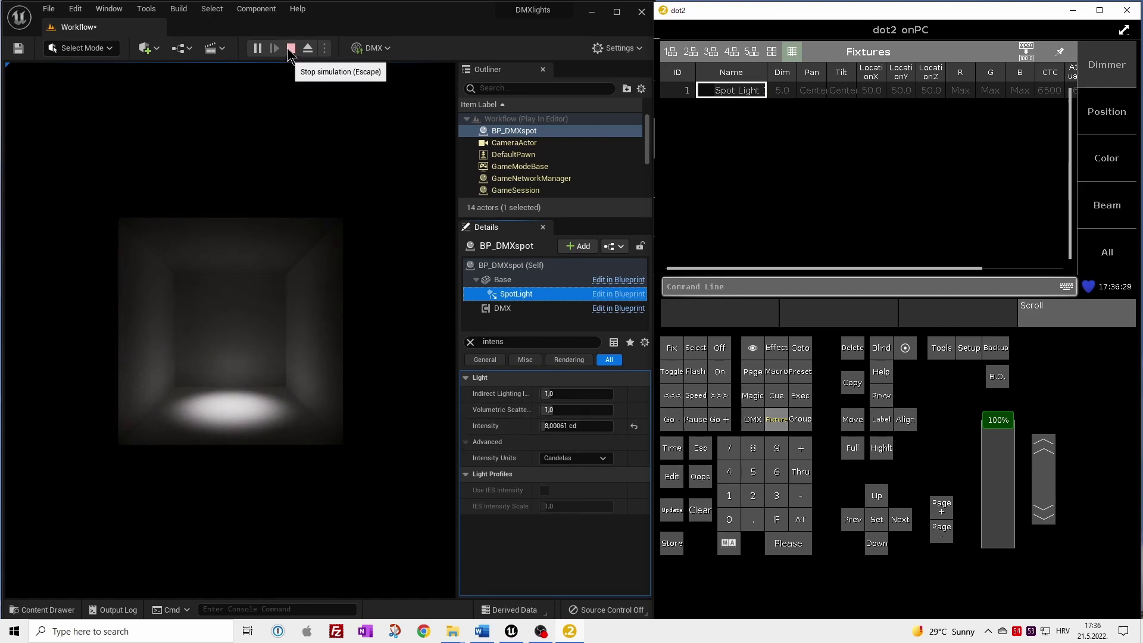
{"action": "left_click", "coordinate": [291, 47]}
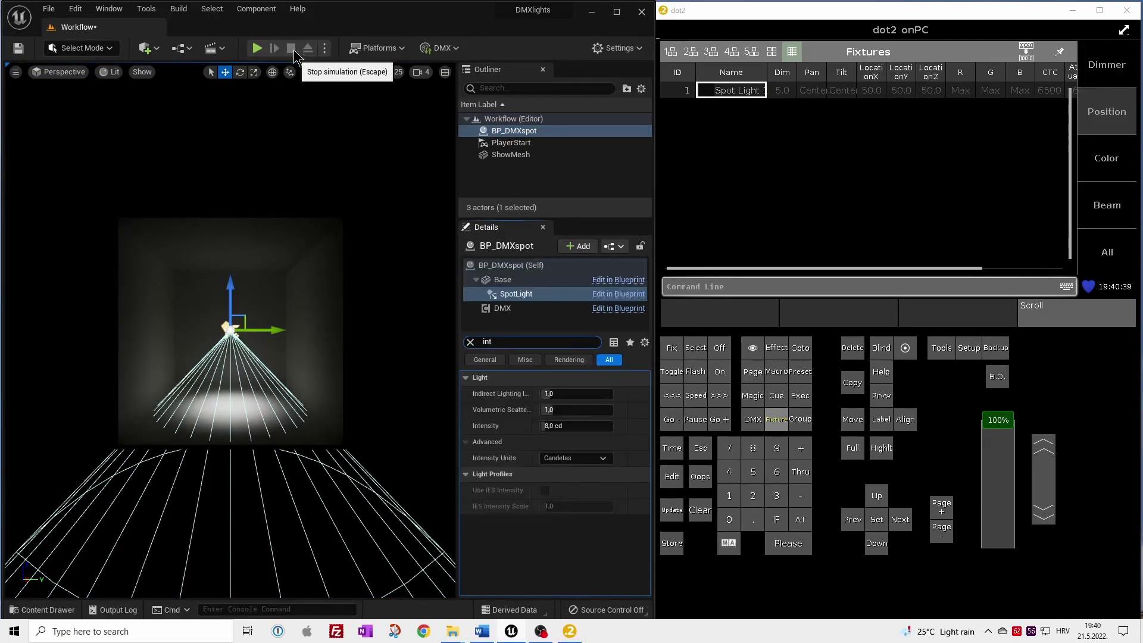
Rotate the BP_DMXspot actor to about 100° on Y so it aims sideways
{"action": "left_click", "coordinate": [470, 342]}
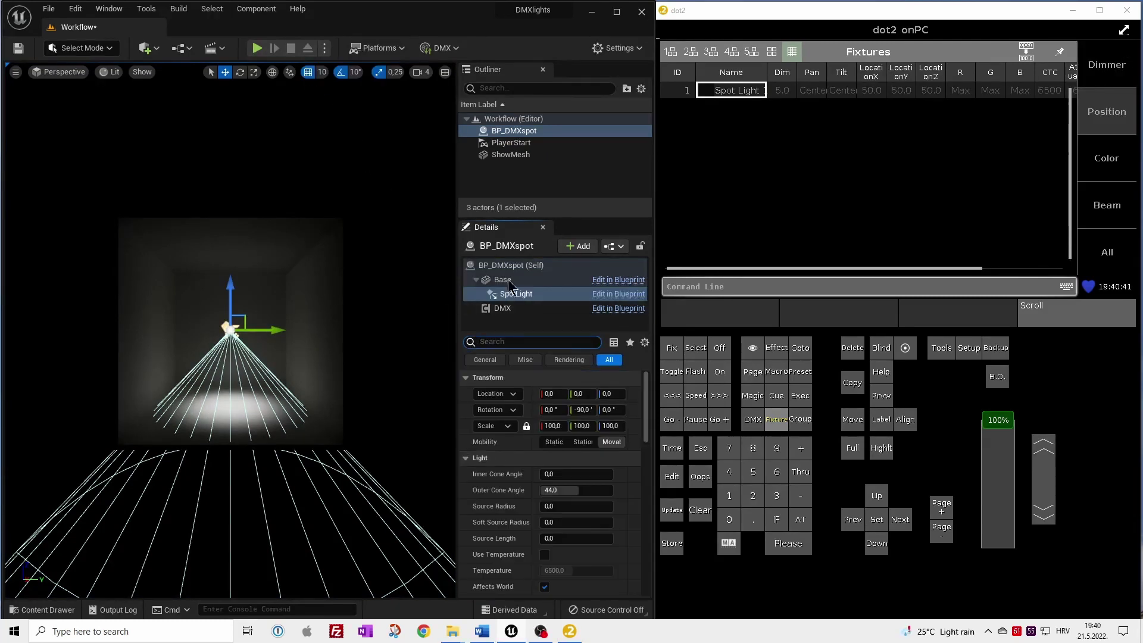
{"action": "left_click", "coordinate": [511, 265]}
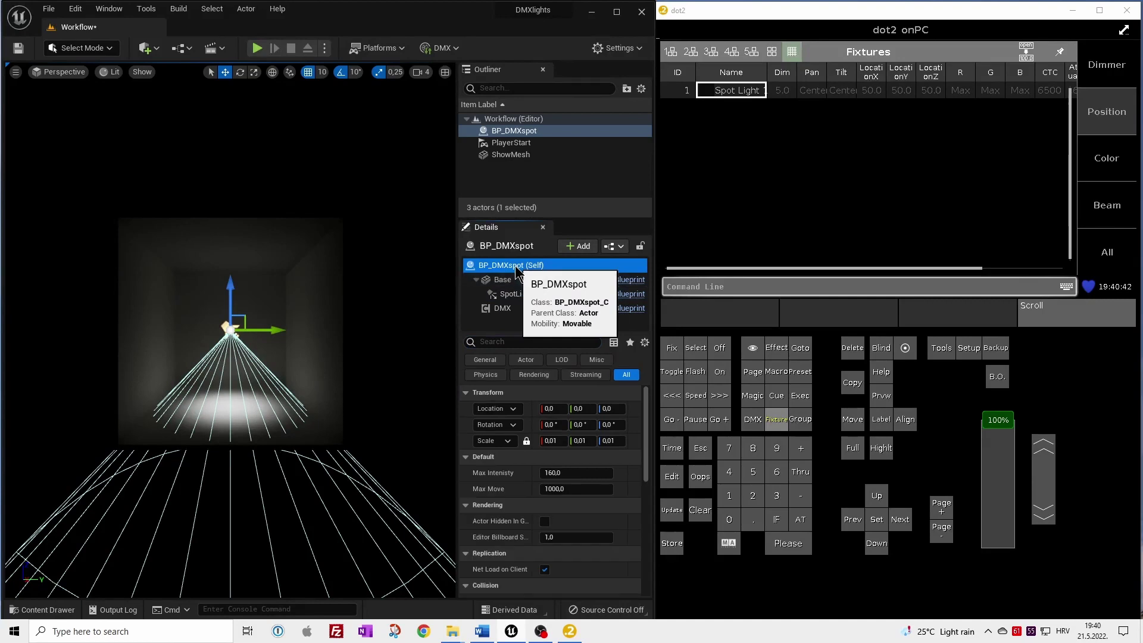
{"action": "left_click", "coordinate": [582, 425]}
{"action": "mouse_move", "coordinate": [582, 425]}
{"action": "left_mouse_down"}
{"action": "mouse_move", "coordinate": [613, 424]}
{"action": "mouse_move", "coordinate": [576, 424]}
{"action": "left_mouse_up"}
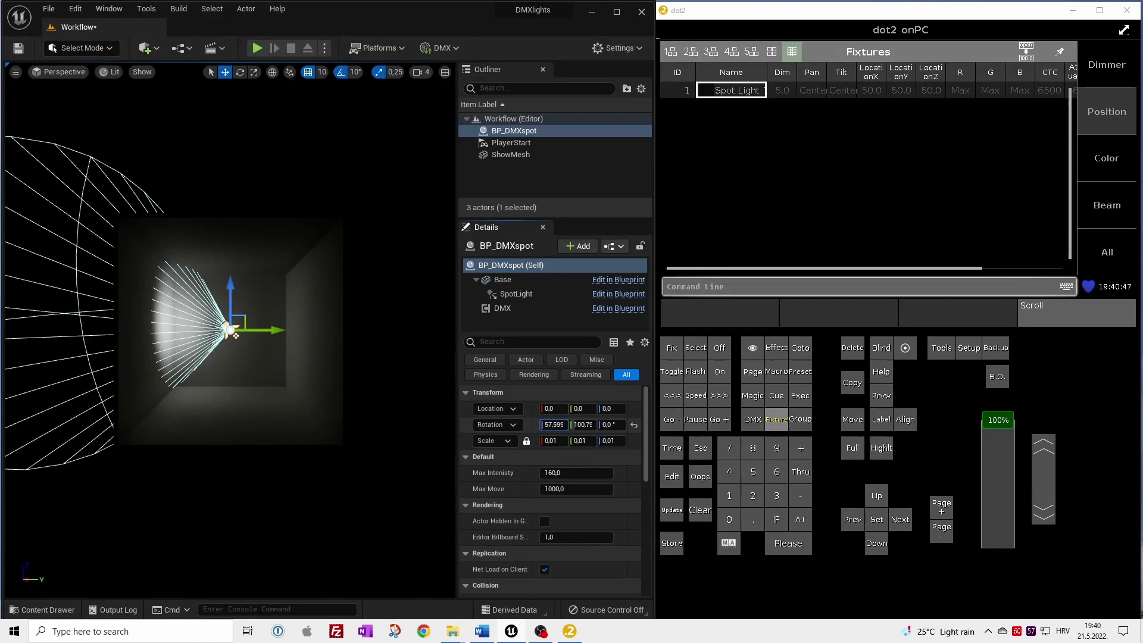
During play, tilt and pan the spotlight from dot2, clear the position values, then stop
{"action": "left_click", "coordinate": [256, 50]}
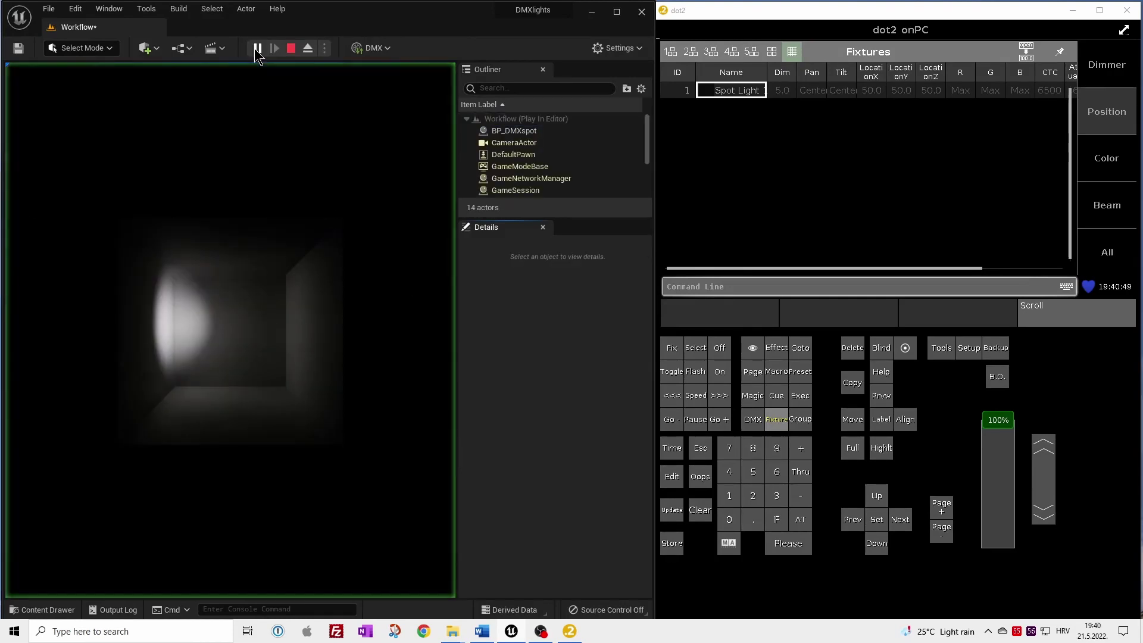
{"action": "left_click", "coordinate": [727, 97]}
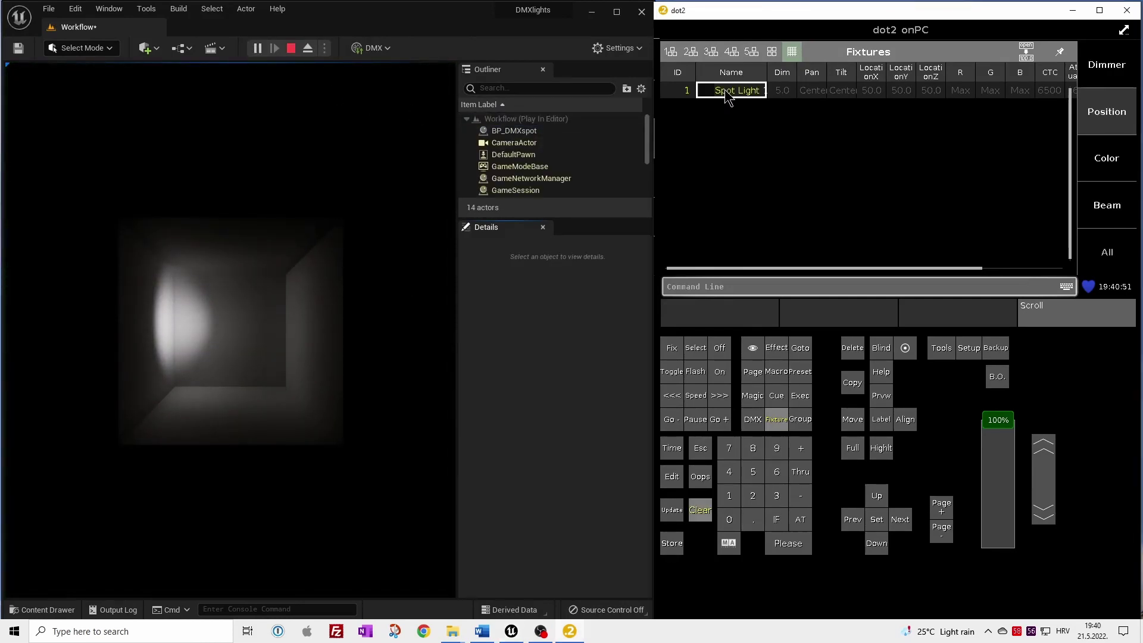
{"action": "left_click", "coordinate": [1099, 122]}
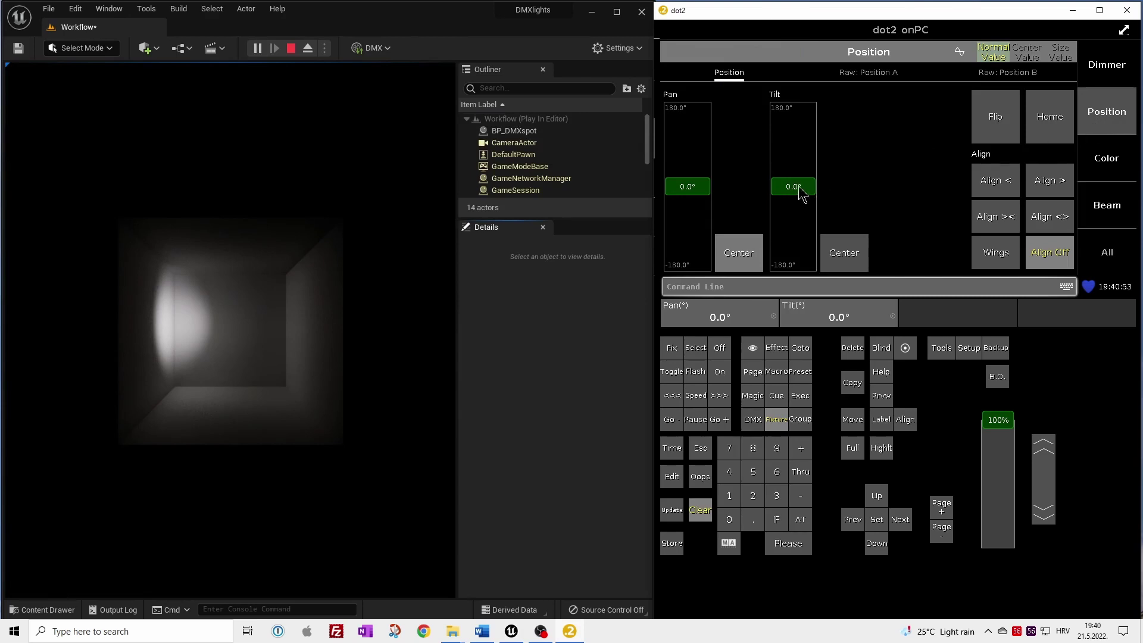
{"action": "mouse_move", "coordinate": [798, 188]}
{"action": "left_mouse_down"}
{"action": "mouse_move", "coordinate": [799, 159]}
{"action": "mouse_move", "coordinate": [815, 250]}
{"action": "left_mouse_up"}
{"action": "mouse_move", "coordinate": [687, 187]}
{"action": "left_mouse_down"}
{"action": "mouse_move", "coordinate": [695, 157]}
{"action": "mouse_move", "coordinate": [727, 266]}
{"action": "left_mouse_up"}
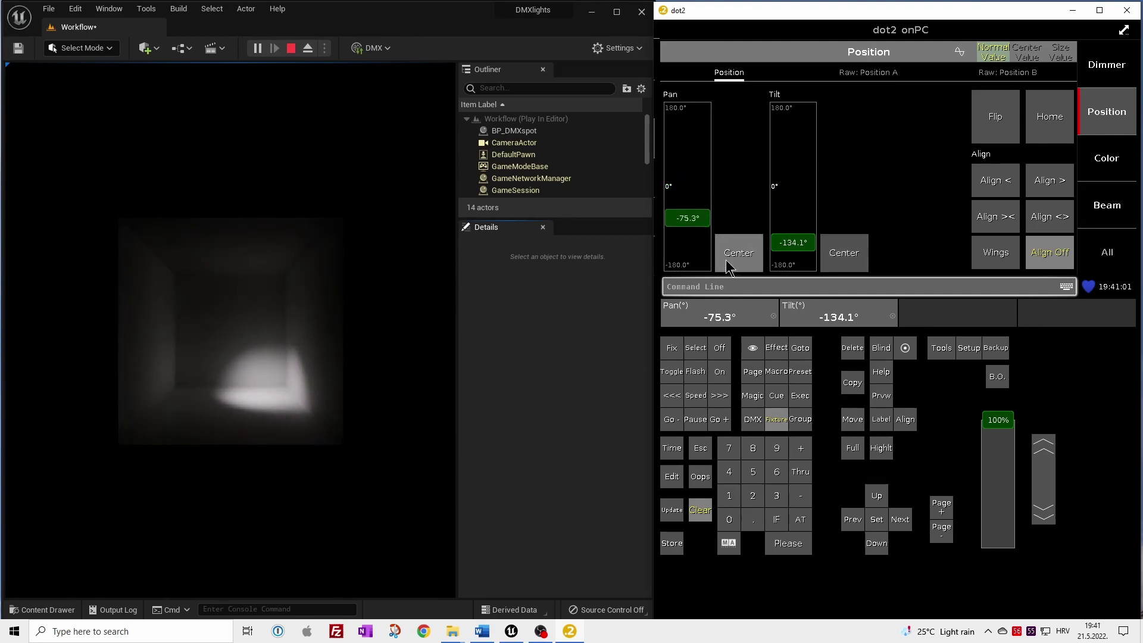
{"action": "left_click", "coordinate": [706, 513]}
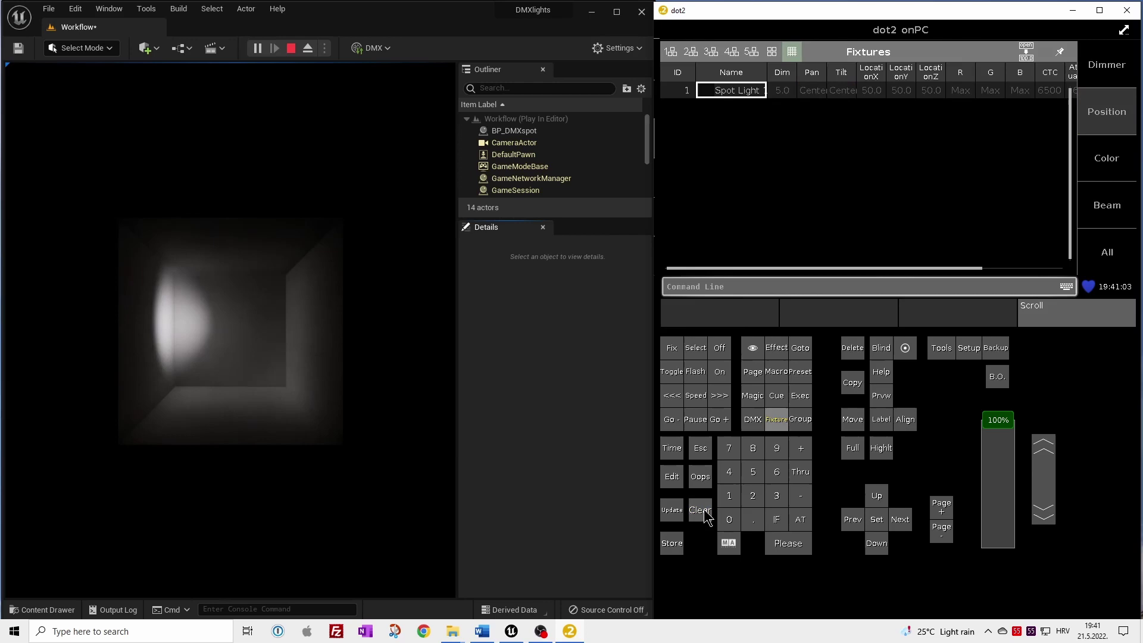
{"action": "left_click", "coordinate": [291, 49]}
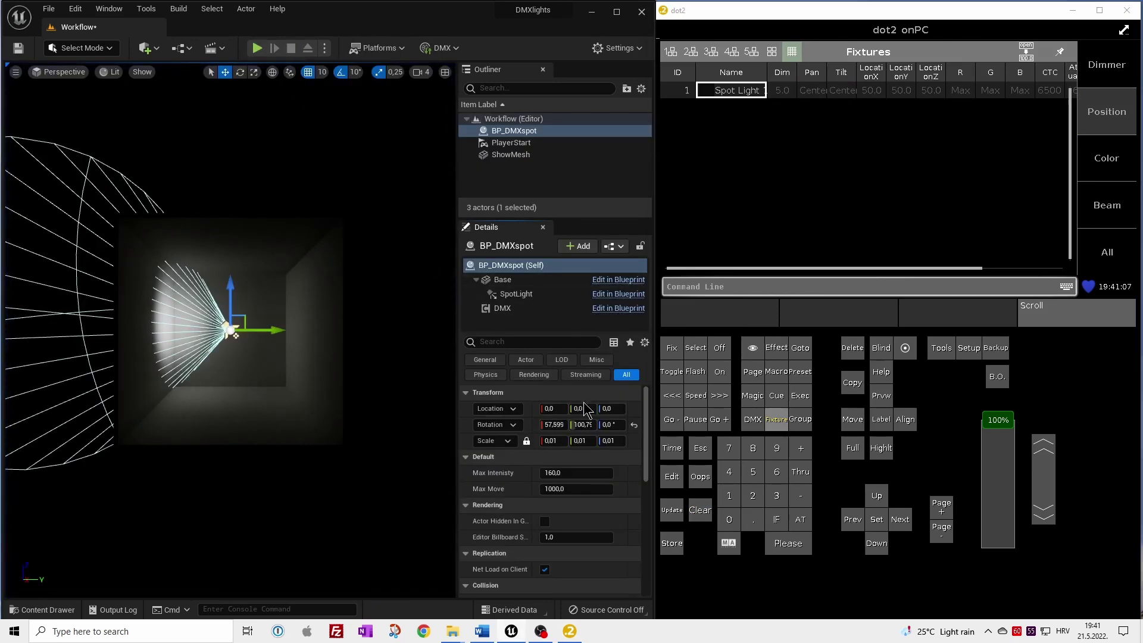
Reset BP_DMXspot's Rotation to zero so the beam points straight down
{"action": "left_click", "coordinate": [634, 425]}
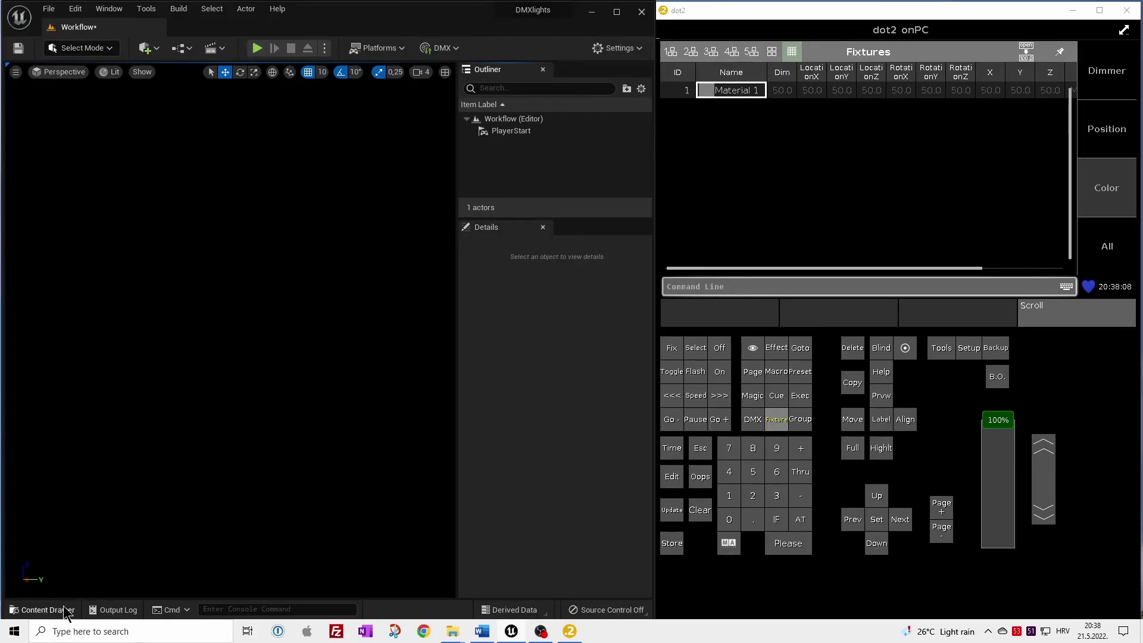
Drag BP_DMXmat from the Content Drawer into the level and reset its Location to the origin
{"action": "left_click", "coordinate": [65, 611]}
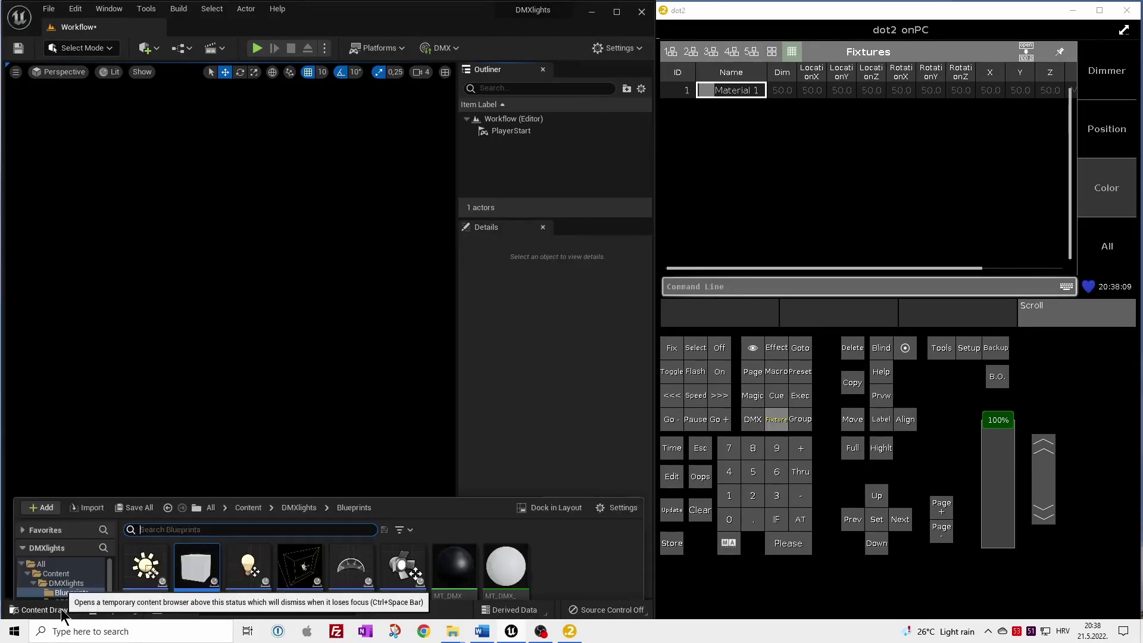
{"action": "left_click", "coordinate": [196, 521]}
{"action": "left_click_drag", "start_coordinate": [196, 521], "coordinate": [235, 294]}
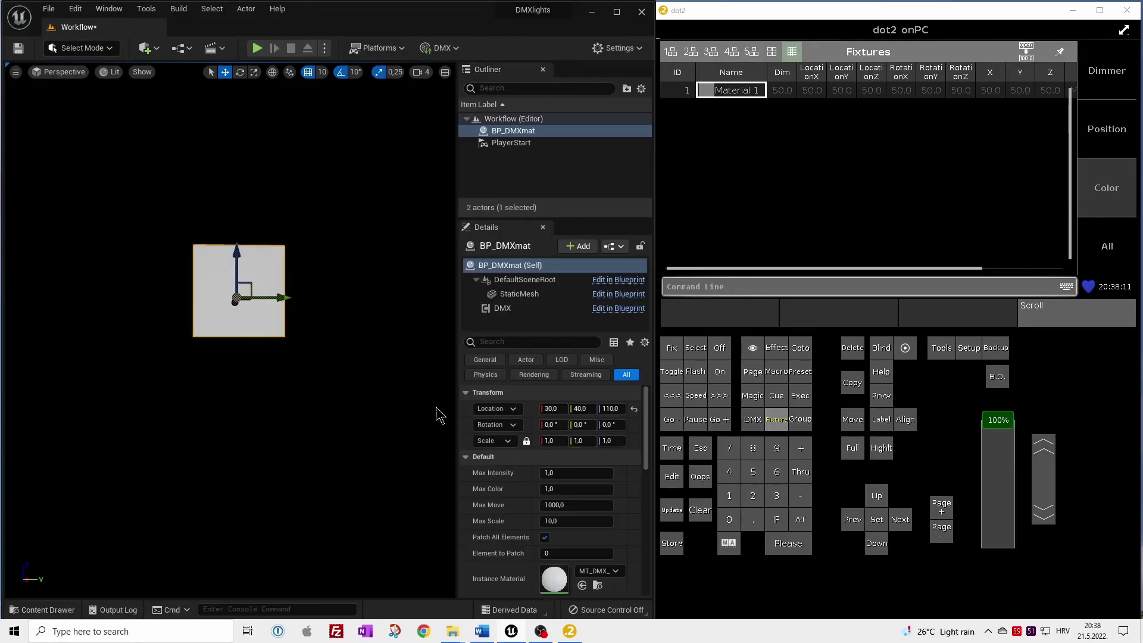
{"action": "left_click", "coordinate": [634, 409]}
Set the DMX component's library to NewDMXLibrary and fixture patch to DMXmaterial
{"action": "left_click", "coordinate": [503, 308]}
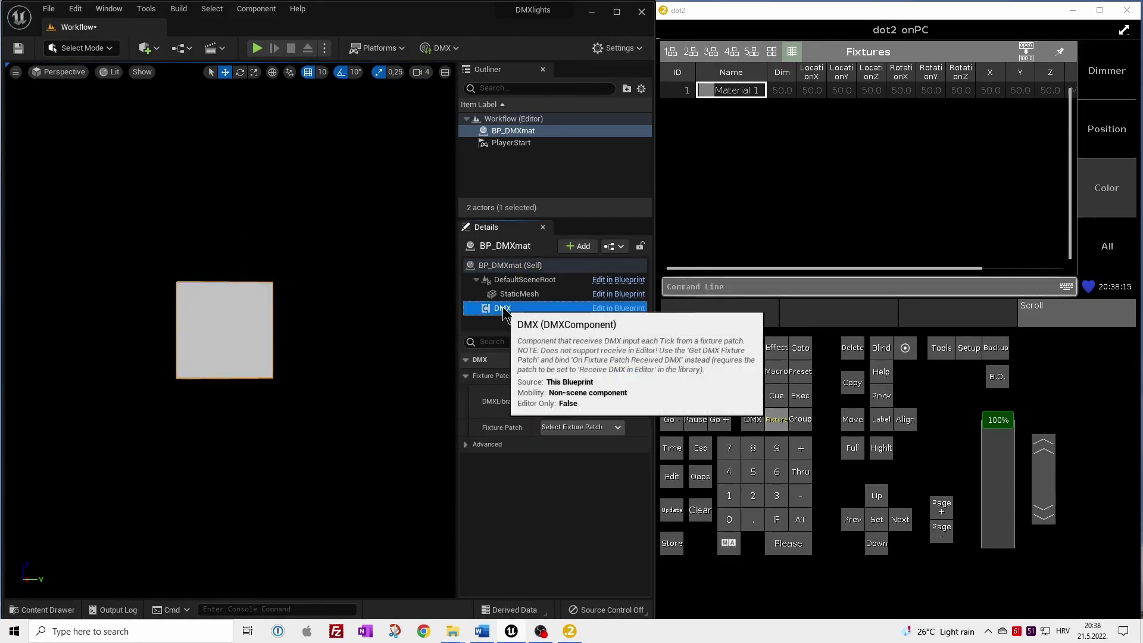
{"action": "left_click", "coordinate": [616, 396]}
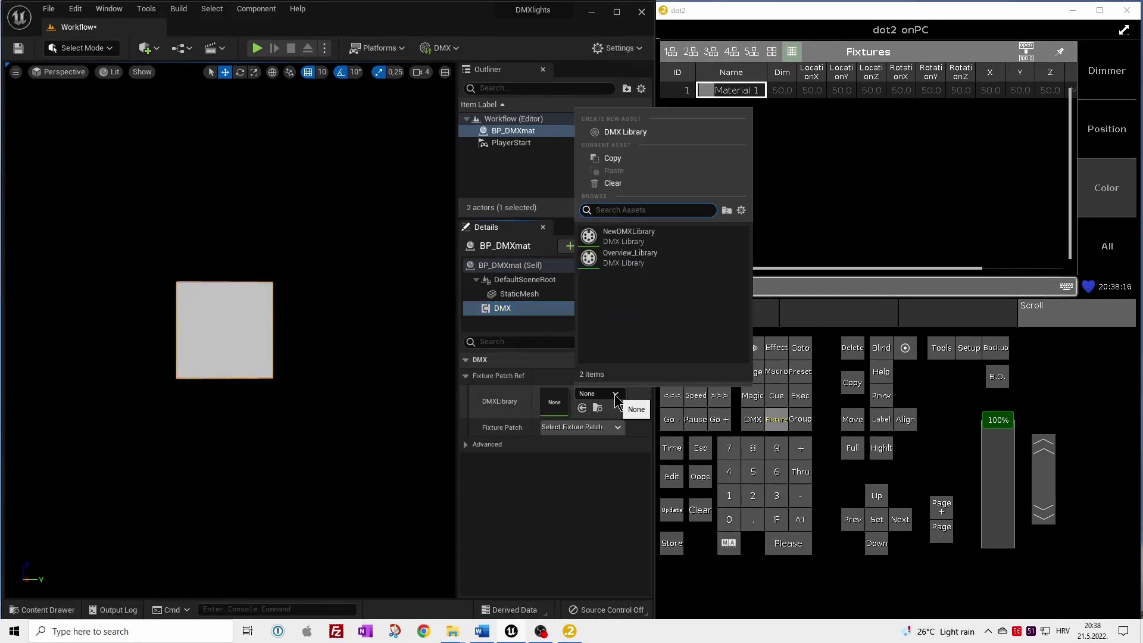
{"action": "left_click", "coordinate": [636, 237]}
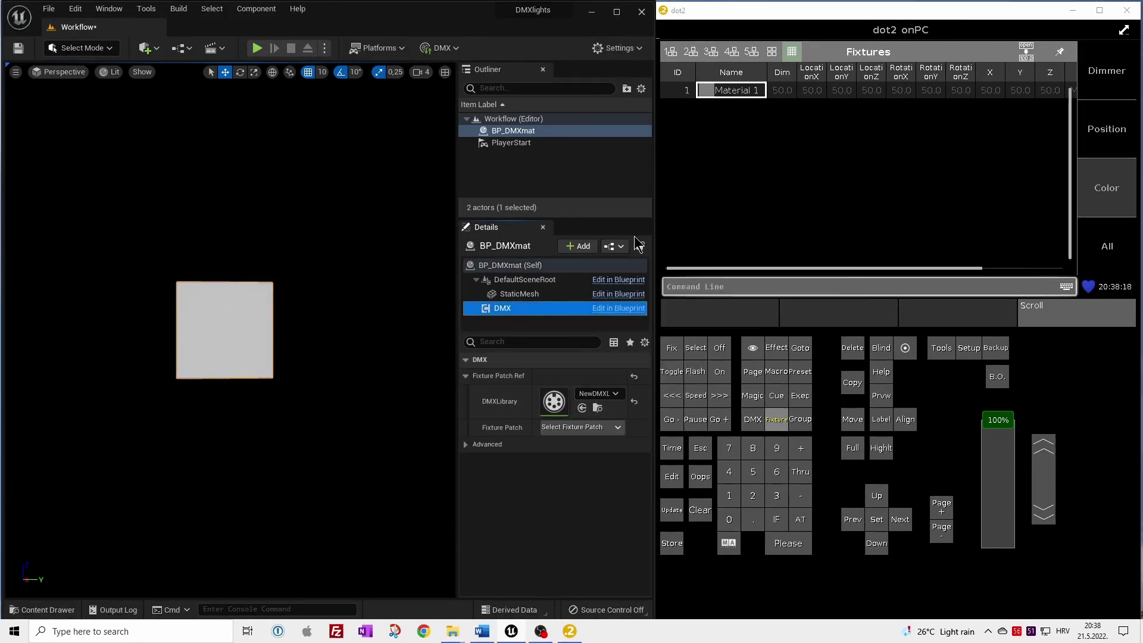
{"action": "left_click", "coordinate": [616, 427]}
{"action": "left_click", "coordinate": [604, 455]}
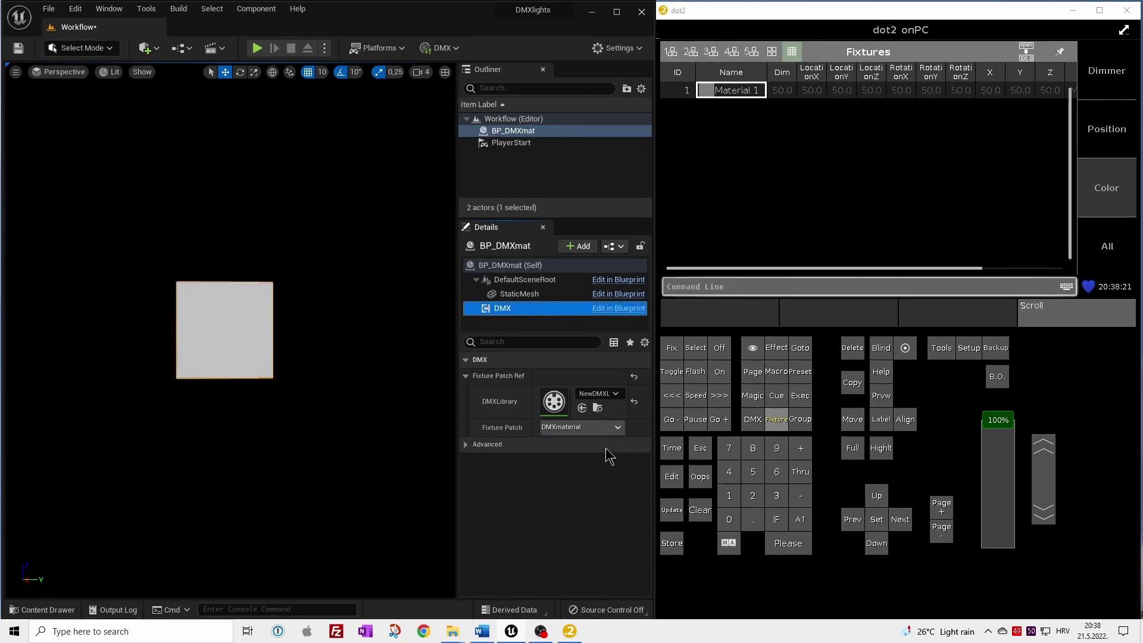
Play the level and move Material 1's RotationZ and location faders in dot2
{"action": "left_click", "coordinate": [256, 48]}
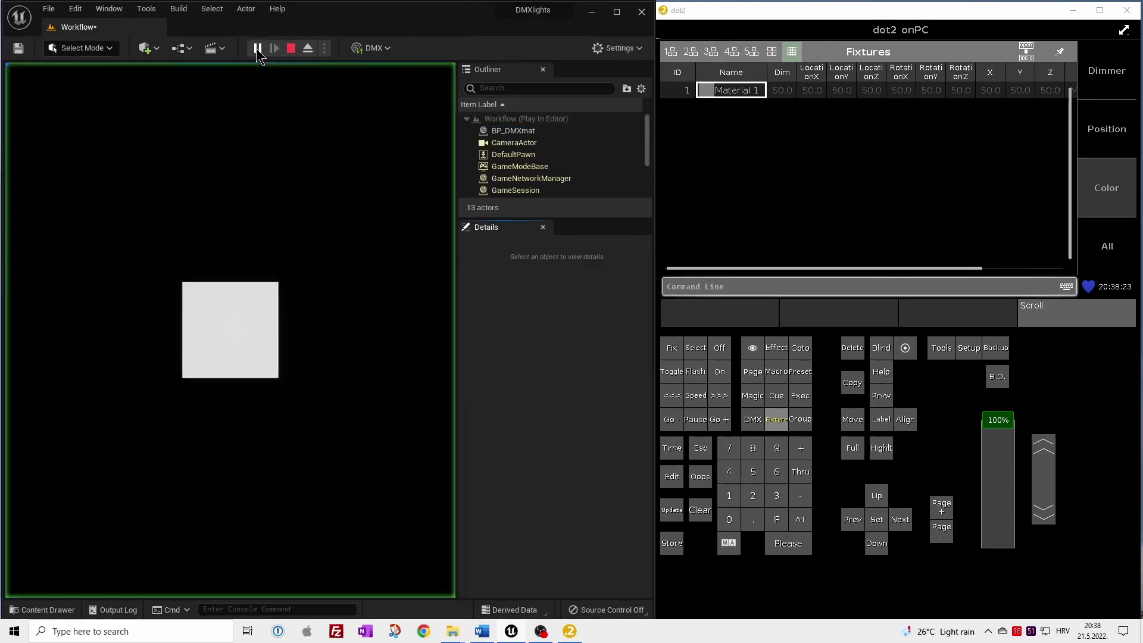
{"action": "left_click", "coordinate": [738, 88]}
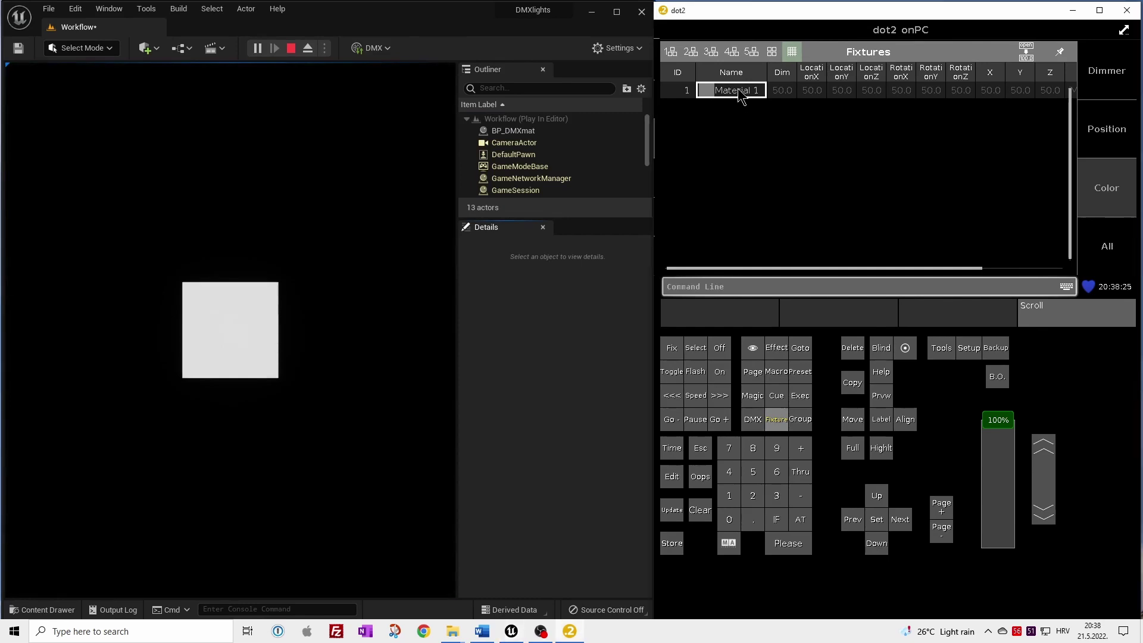
{"action": "left_click", "coordinate": [1102, 144]}
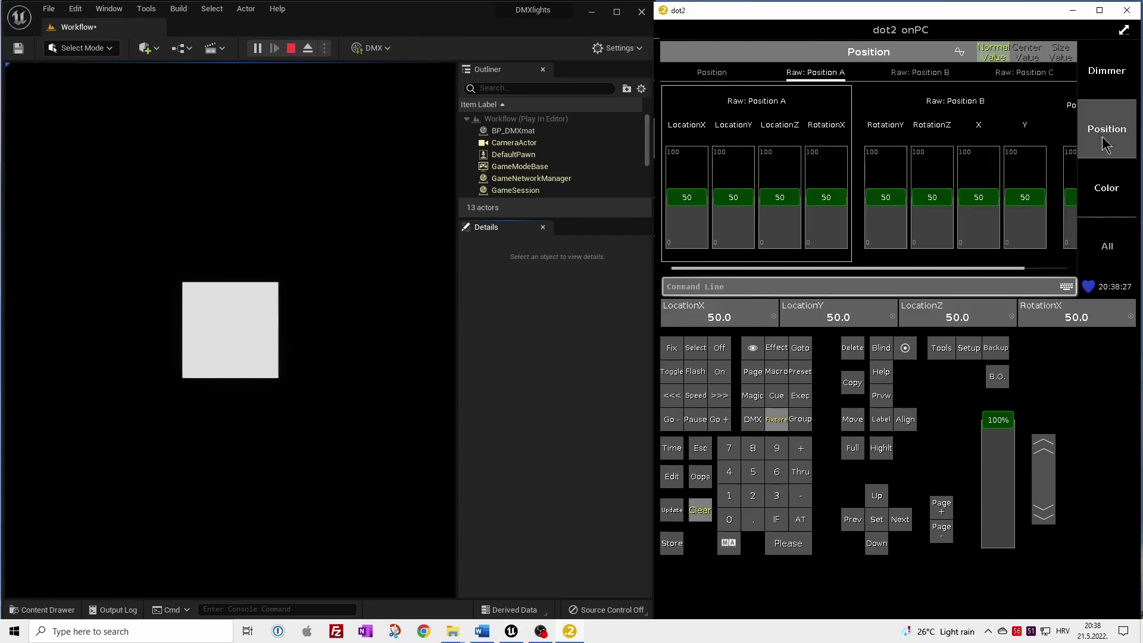
{"action": "mouse_move", "coordinate": [939, 201]}
{"action": "left_mouse_down"}
{"action": "mouse_move", "coordinate": [938, 187]}
{"action": "mouse_move", "coordinate": [974, 180]}
{"action": "mouse_move", "coordinate": [981, 205]}
{"action": "mouse_move", "coordinate": [1021, 201]}
{"action": "left_mouse_up"}
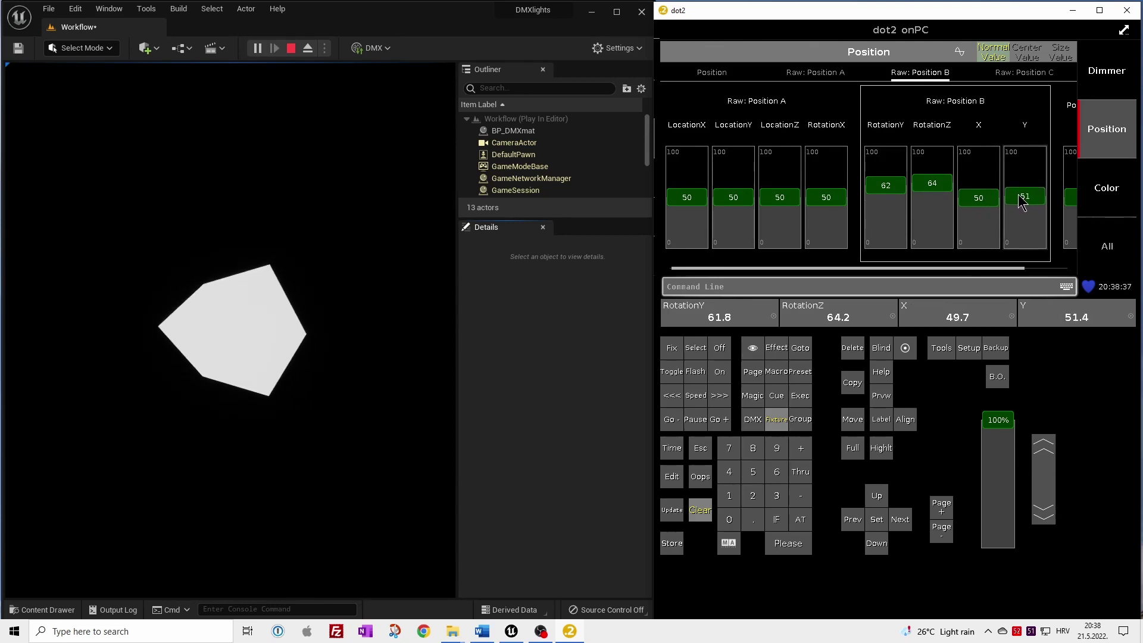
{"action": "mouse_move", "coordinate": [781, 206]}
{"action": "left_mouse_down"}
{"action": "mouse_move", "coordinate": [790, 218]}
{"action": "mouse_move", "coordinate": [753, 202]}
{"action": "mouse_move", "coordinate": [744, 214]}
{"action": "mouse_move", "coordinate": [748, 200]}
{"action": "left_mouse_up"}
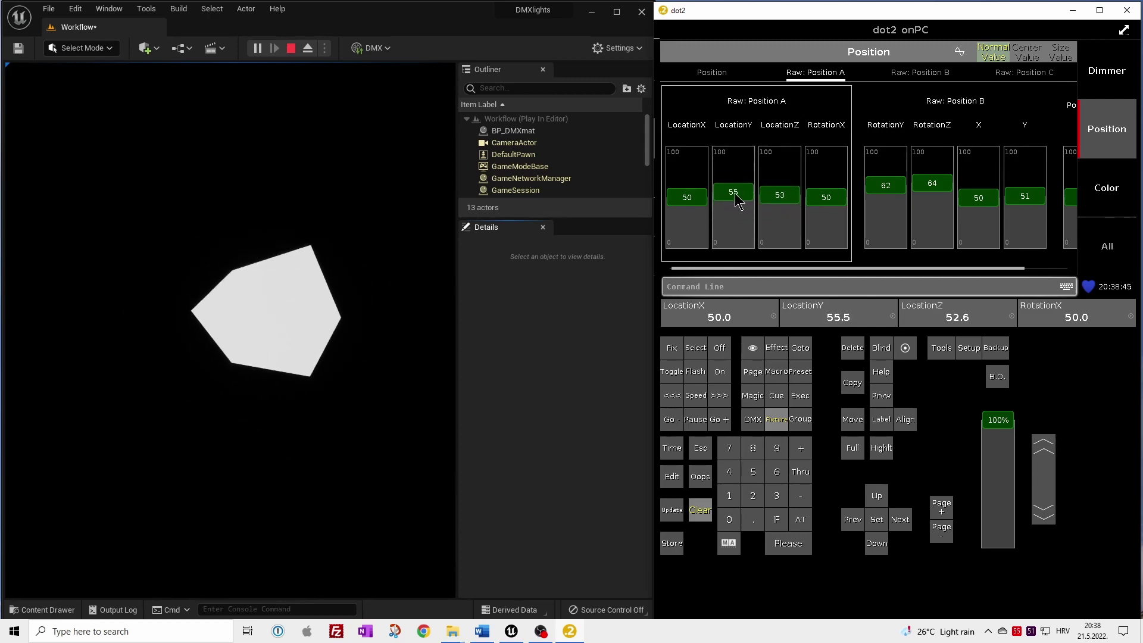
Stop play and change the StaticMesh component's mesh from Cube to Sphere
{"action": "left_click", "coordinate": [291, 48]}
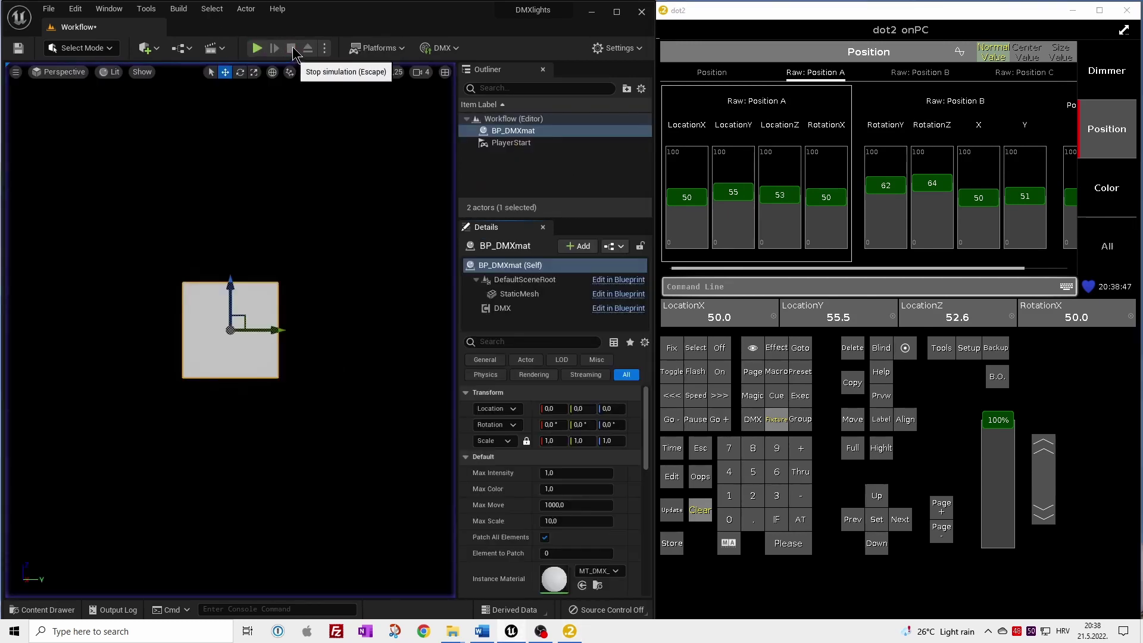
{"action": "left_click", "coordinate": [517, 294]}
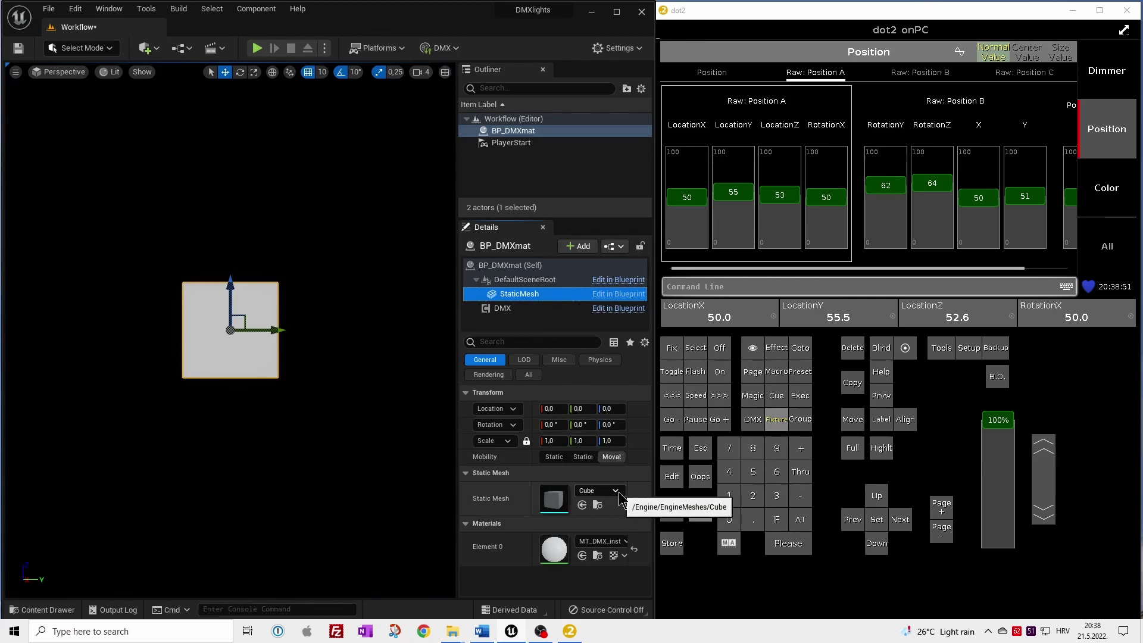
{"action": "left_click", "coordinate": [597, 490]}
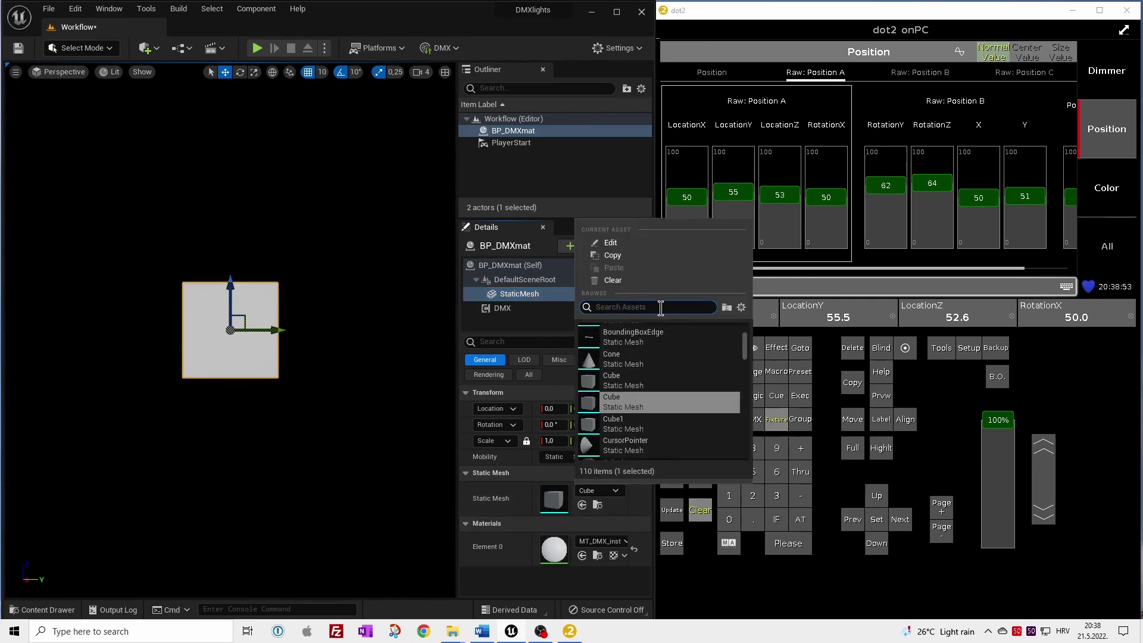
{"action": "type", "text": "spher"}
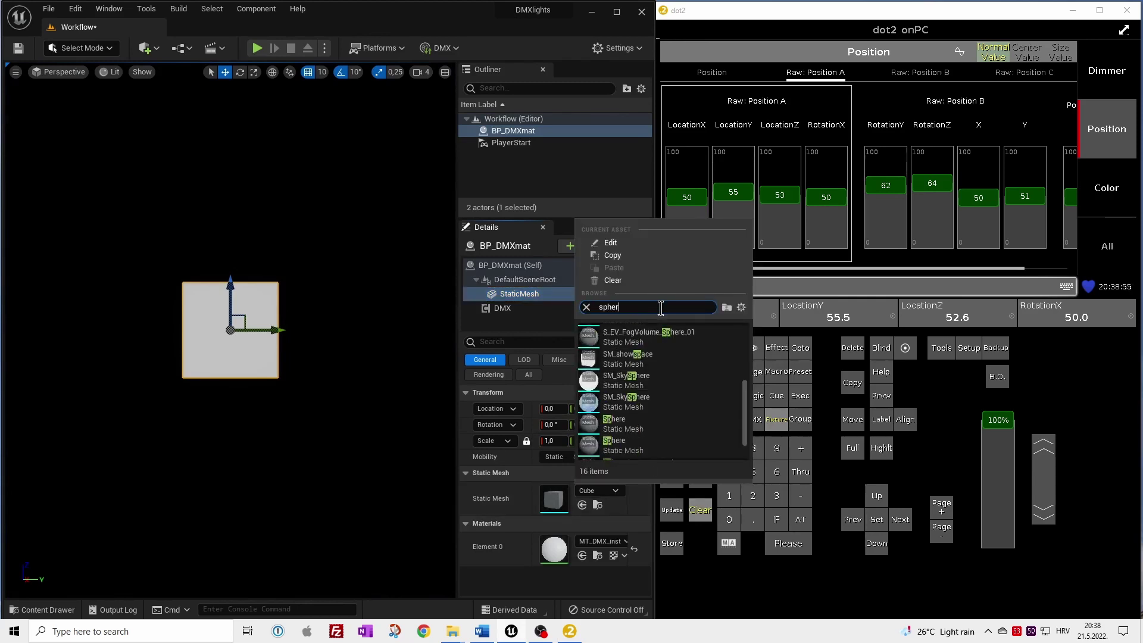
{"action": "type", "text": "e"}
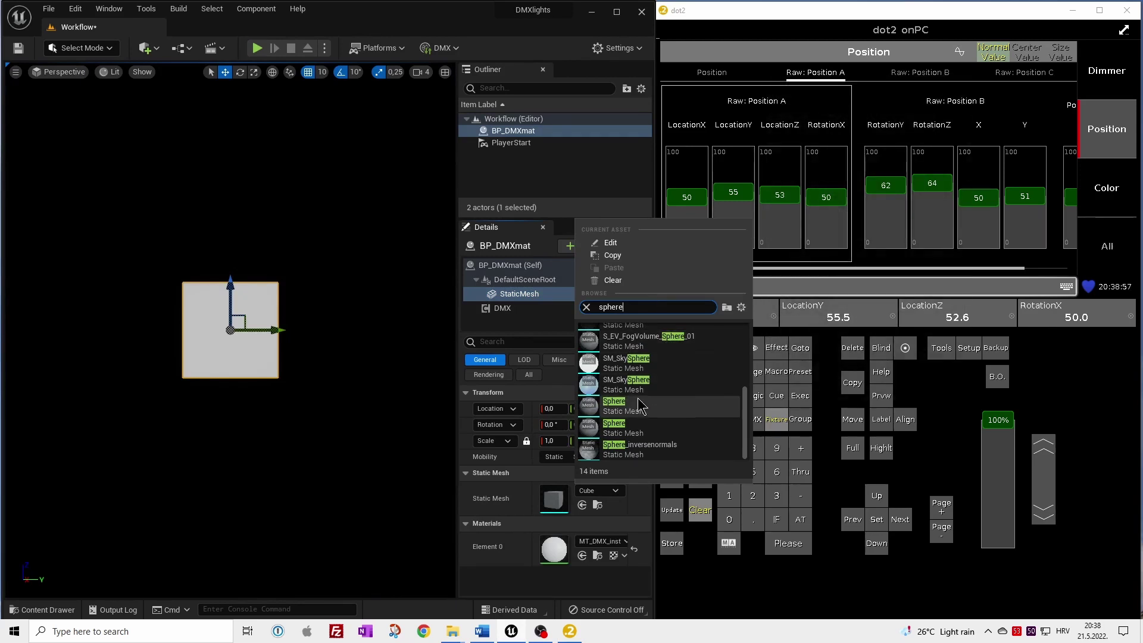
{"action": "left_click", "coordinate": [632, 409]}
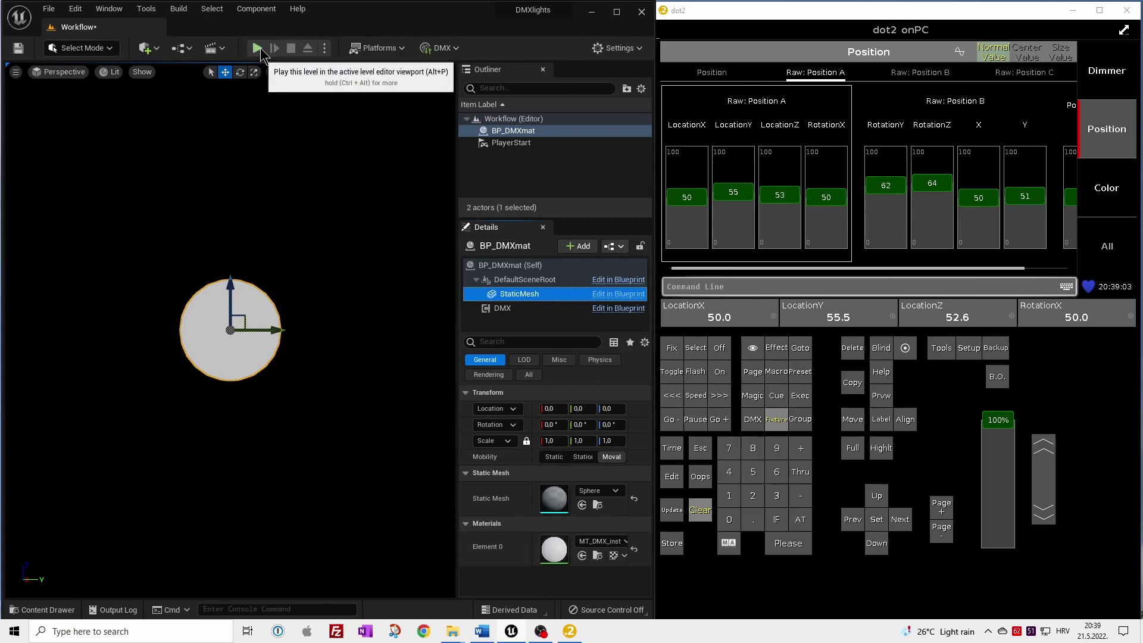
During play, drop Material 1's green to zero in dot2, then clear the programmer
{"action": "left_click", "coordinate": [256, 48]}
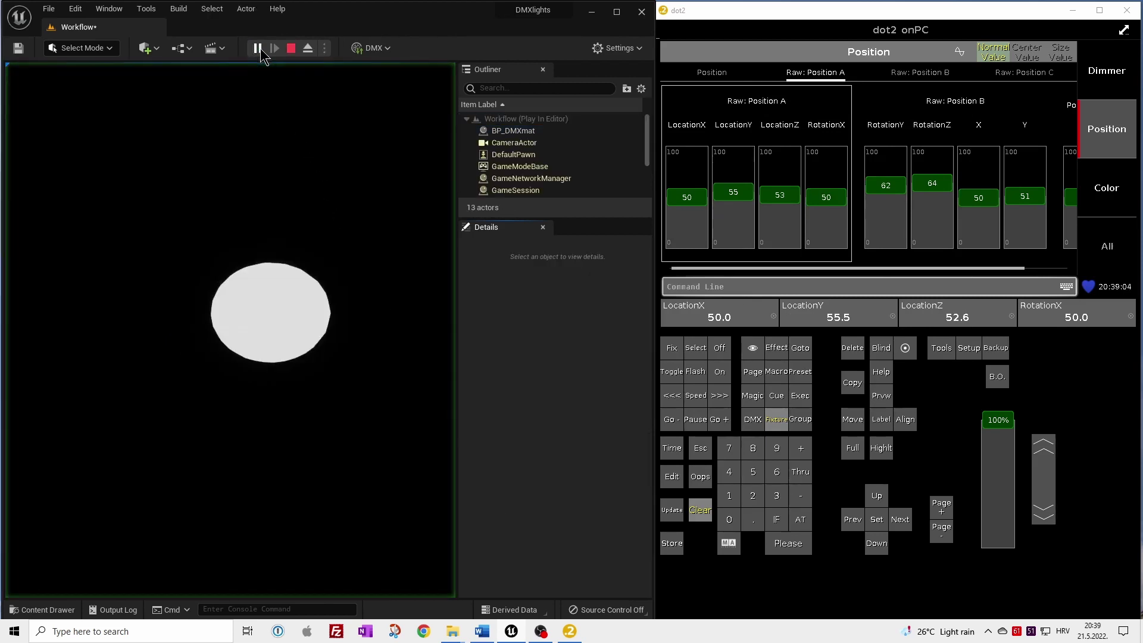
{"action": "left_click", "coordinate": [709, 508]}
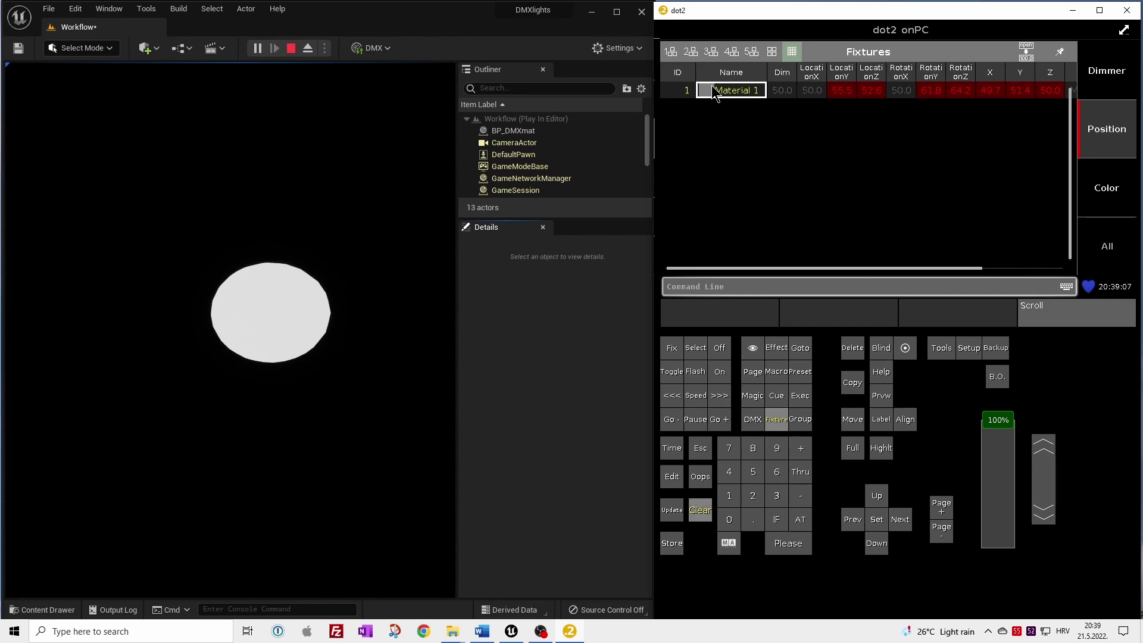
{"action": "left_click", "coordinate": [1126, 191]}
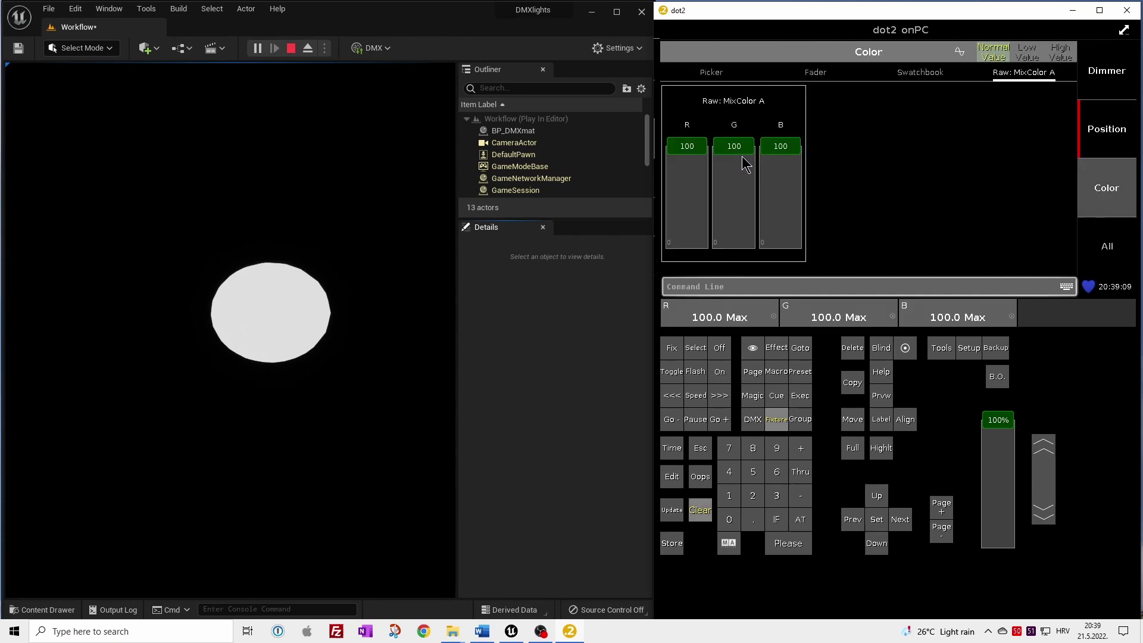
{"action": "mouse_move", "coordinate": [742, 165]}
{"action": "left_mouse_down"}
{"action": "mouse_move", "coordinate": [734, 244]}
{"action": "mouse_move", "coordinate": [734, 141]}
{"action": "mouse_move", "coordinate": [690, 217]}
{"action": "mouse_move", "coordinate": [692, 267]}
{"action": "left_mouse_up"}
{"action": "mouse_move", "coordinate": [736, 147]}
{"action": "left_mouse_down"}
{"action": "mouse_move", "coordinate": [740, 257]}
{"action": "mouse_move", "coordinate": [734, 151]}
{"action": "left_mouse_up"}
{"action": "left_click", "coordinate": [703, 512]}
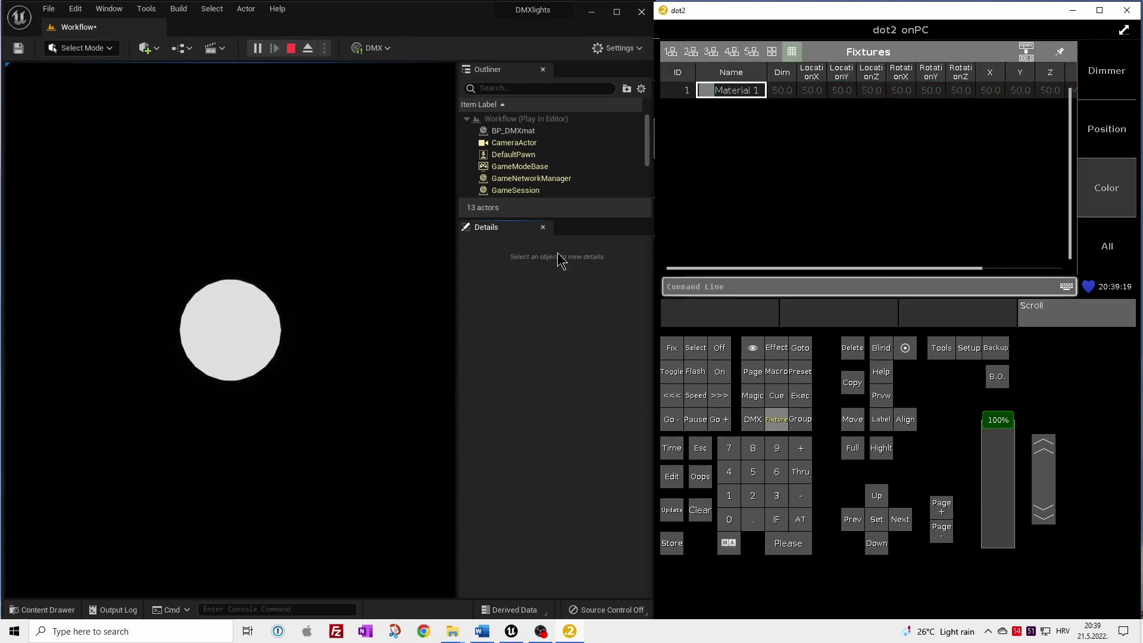
Stop play and reset the StaticMesh back to the default Cube
{"action": "left_click", "coordinate": [290, 48]}
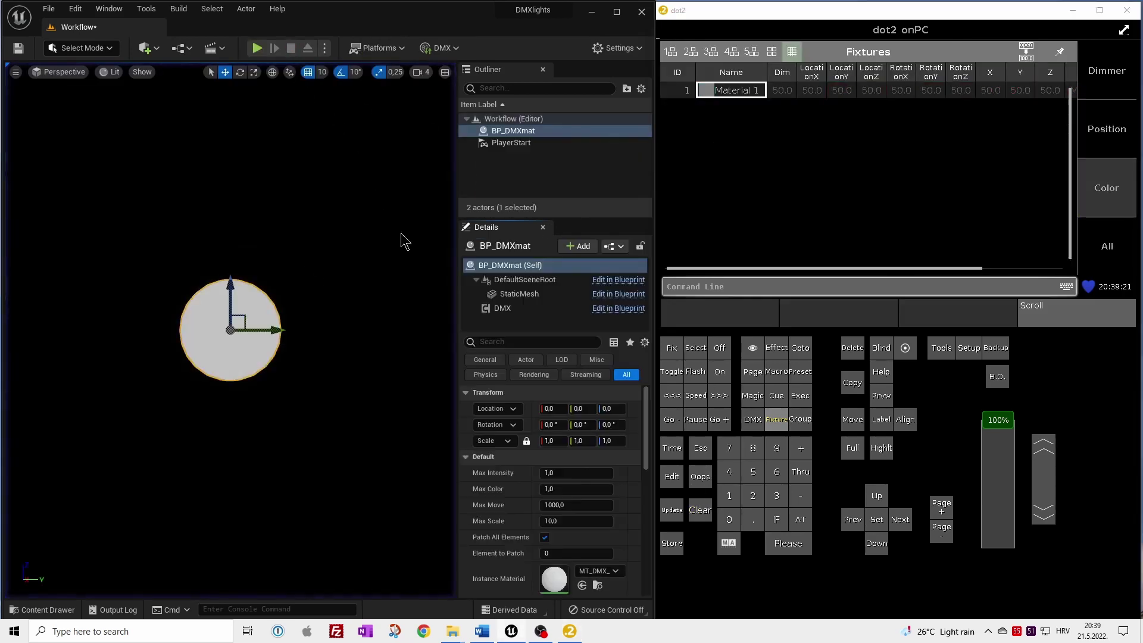
{"action": "left_click", "coordinate": [518, 294]}
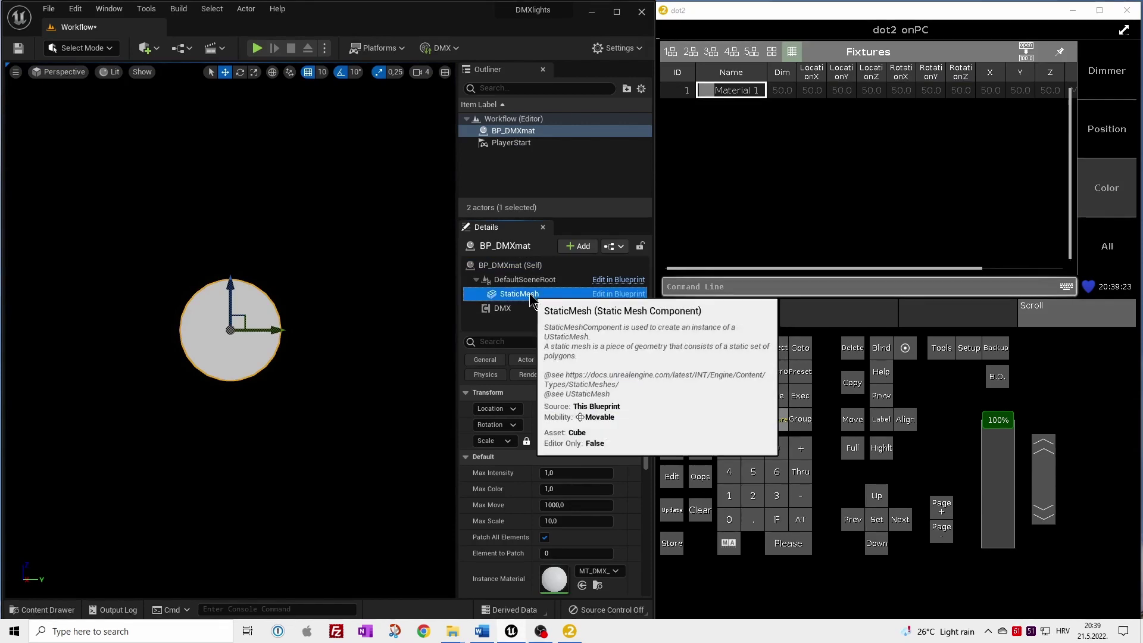
{"action": "left_click", "coordinate": [635, 500]}
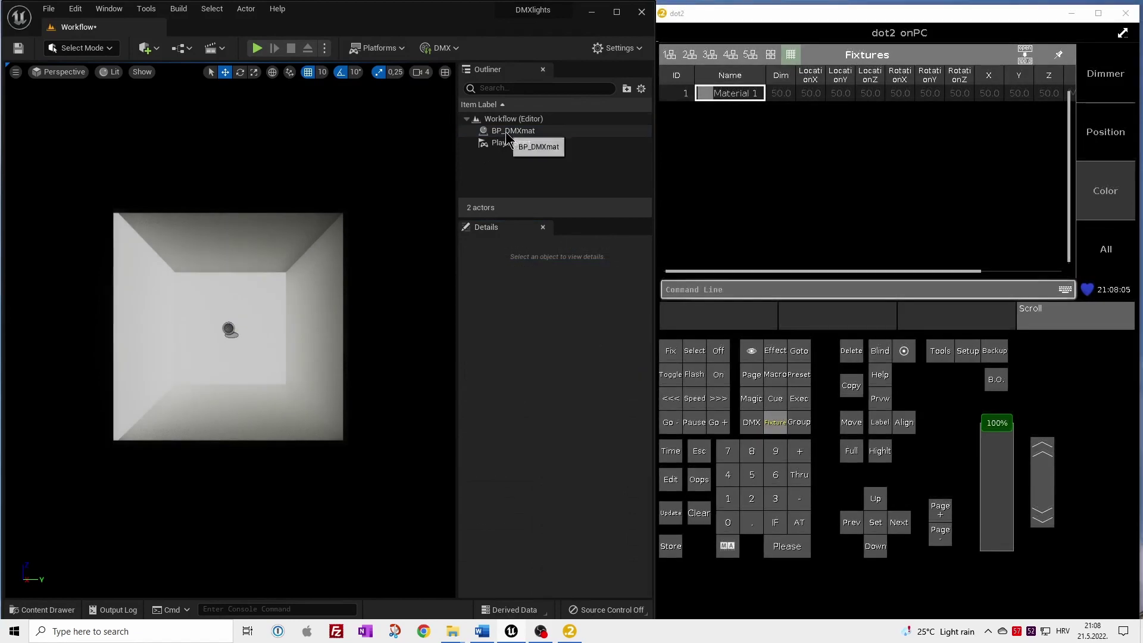
Review the mesh's material elements, then uncheck Patch All Elements on BP_DMXmat (Self)
{"action": "left_click", "coordinate": [509, 130]}
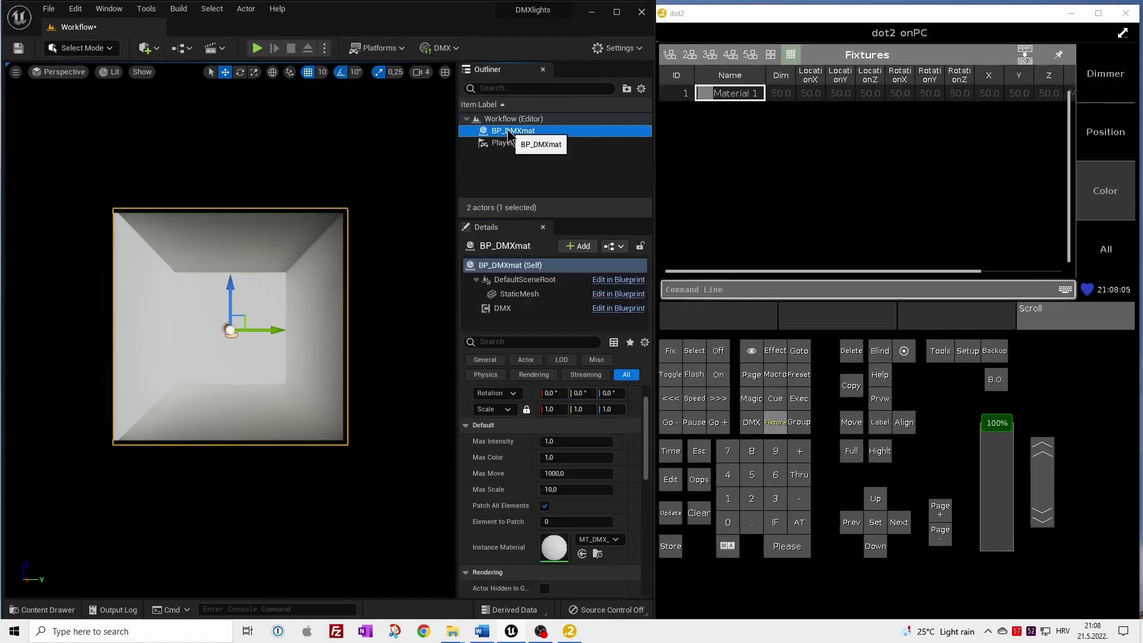
{"action": "left_click", "coordinate": [522, 294]}
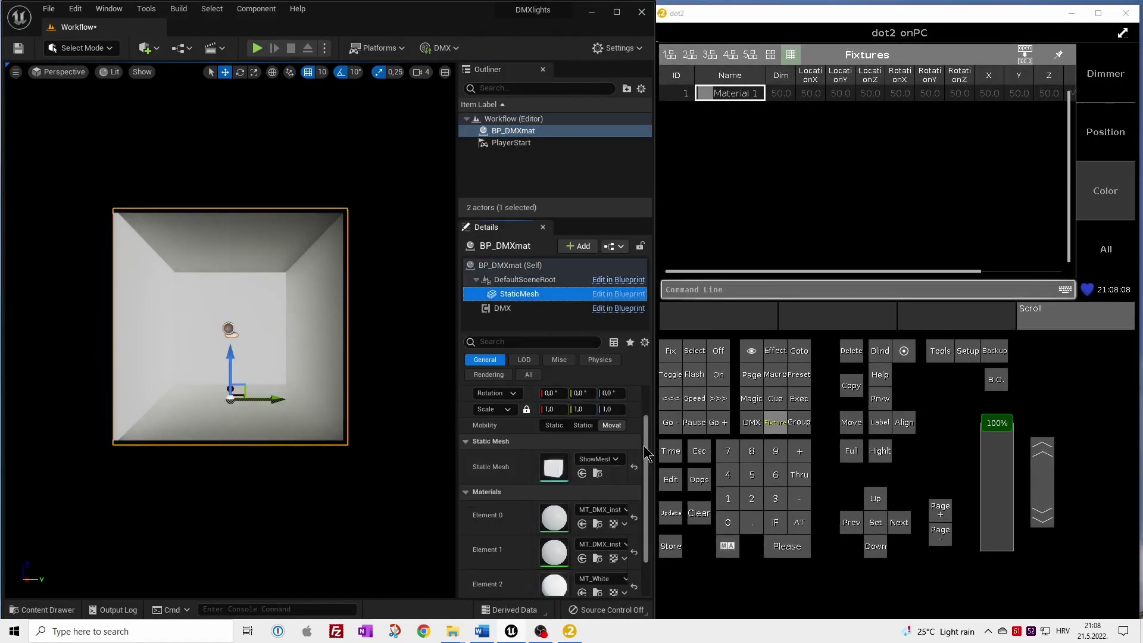
{"action": "mouse_move", "coordinate": [647, 454]}
{"action": "left_mouse_down"}
{"action": "mouse_move", "coordinate": [642, 524]}
{"action": "mouse_move", "coordinate": [660, 424]}
{"action": "left_mouse_up"}
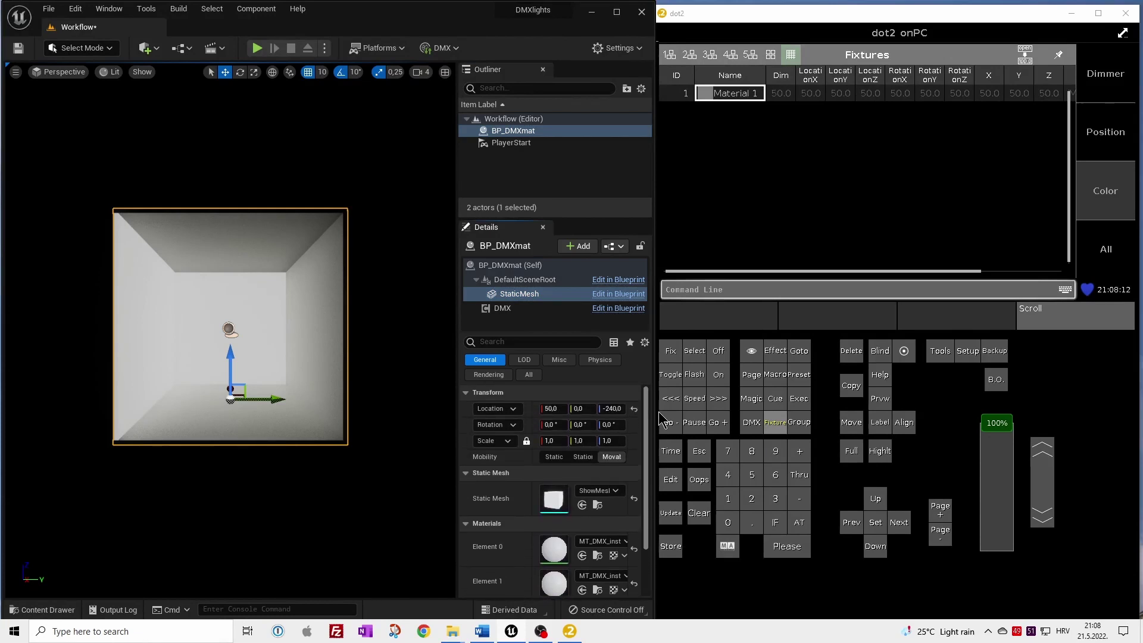
{"action": "left_click", "coordinate": [527, 266]}
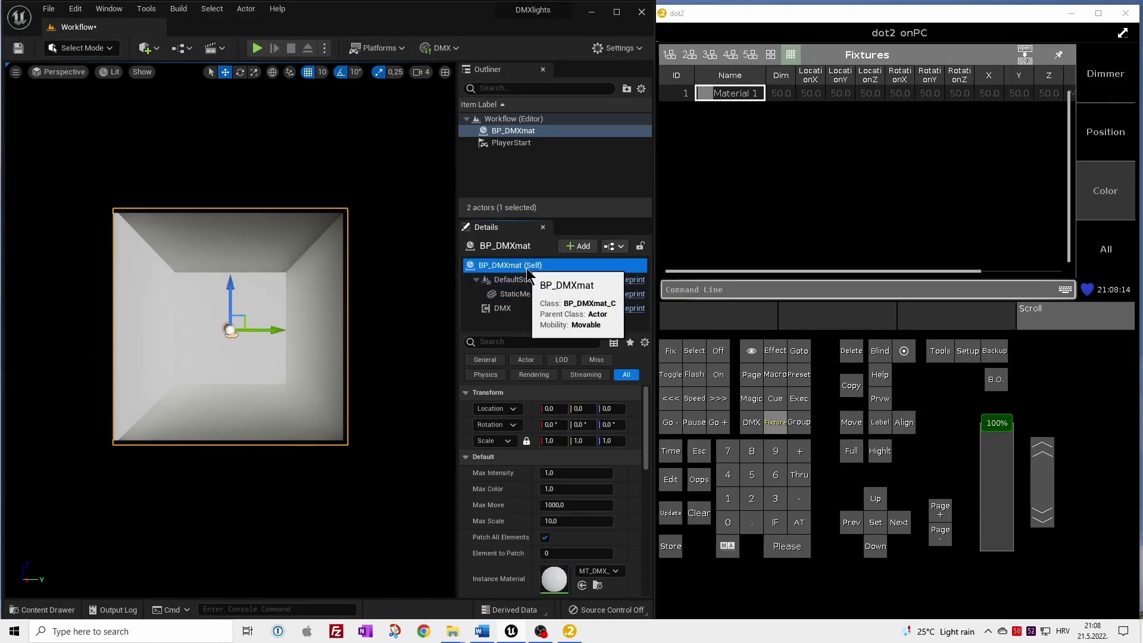
{"action": "left_click", "coordinate": [544, 538]}
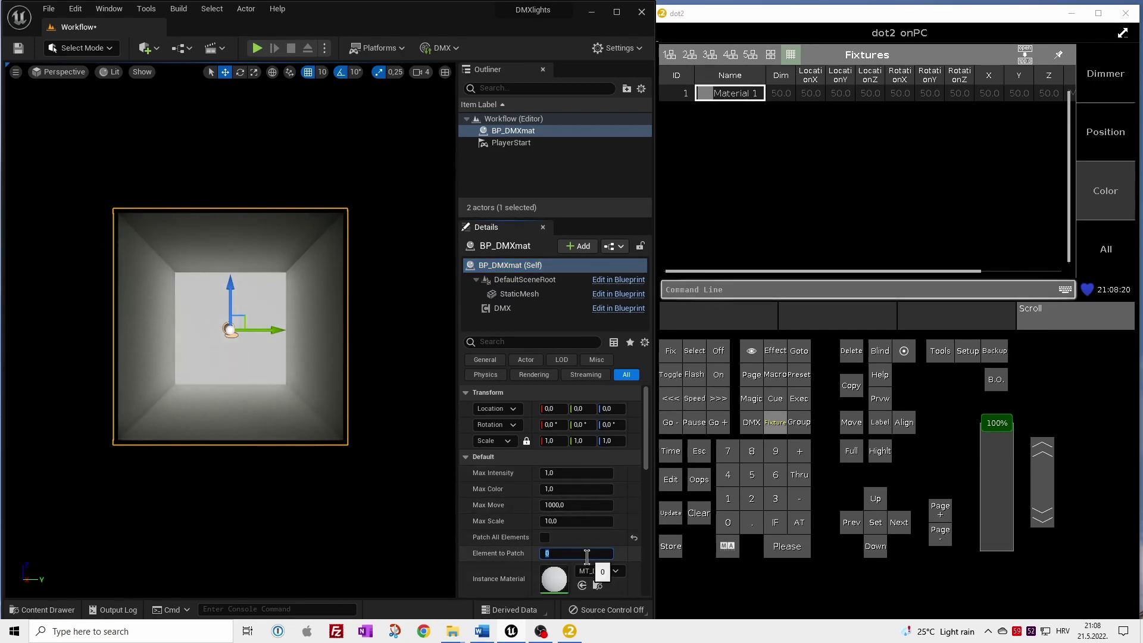
Step Element to Patch through 2, 3, 4, then back to 0
{"action": "type", "text": "2"}
{"action": "key", "text": "Return"}
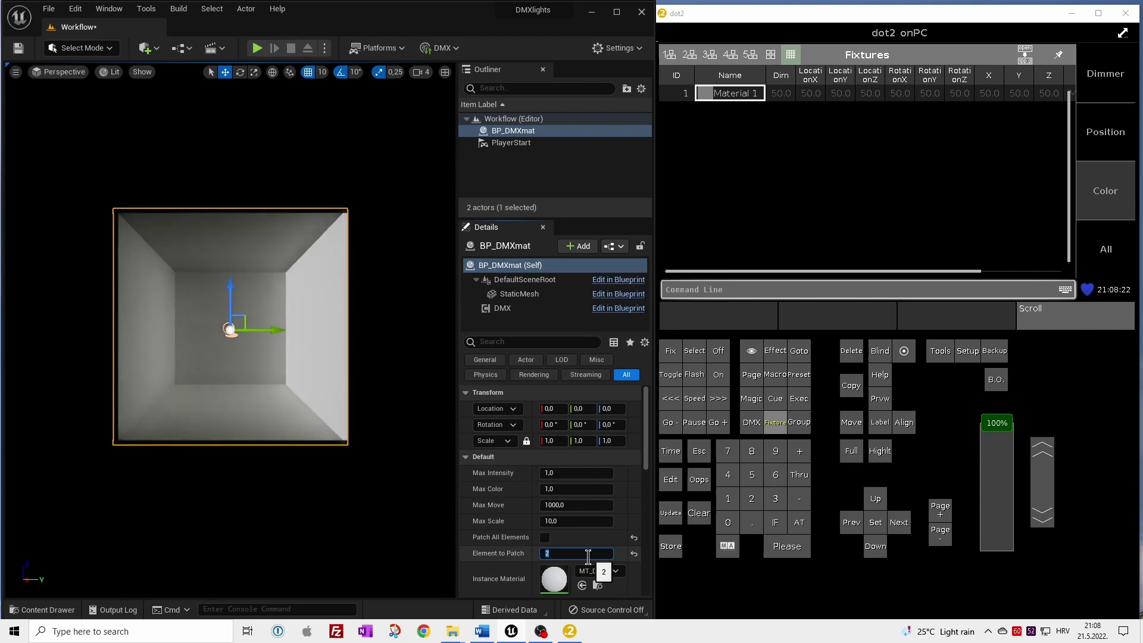
{"action": "type", "text": "3"}
{"action": "key", "text": "Return"}
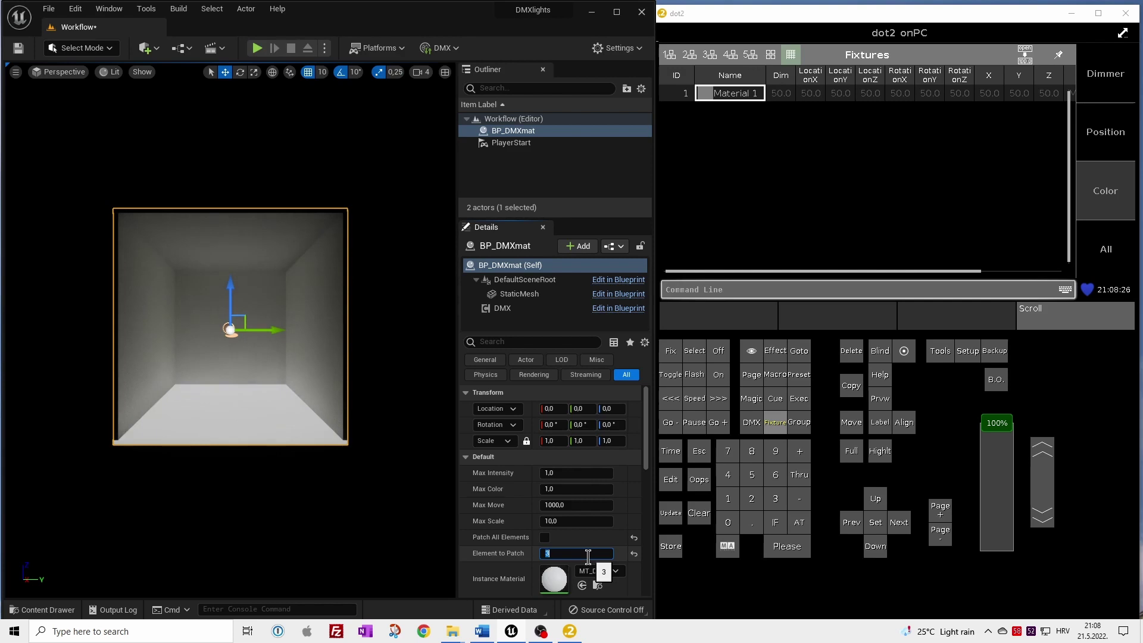
{"action": "type", "text": "4"}
{"action": "key", "text": "Return"}
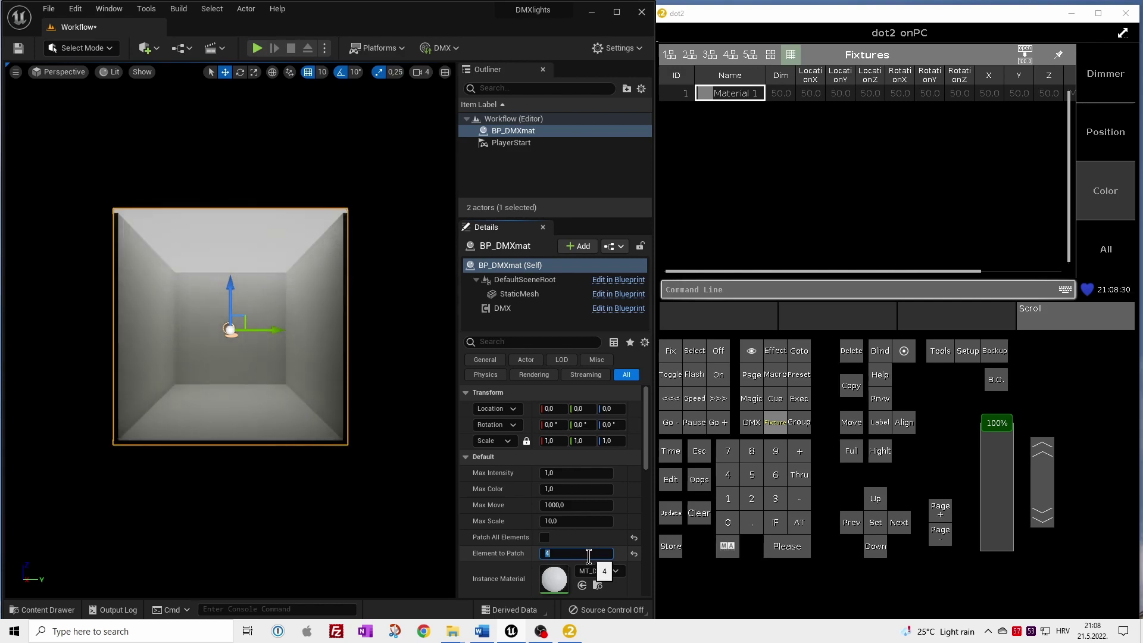
{"action": "type", "text": "0"}
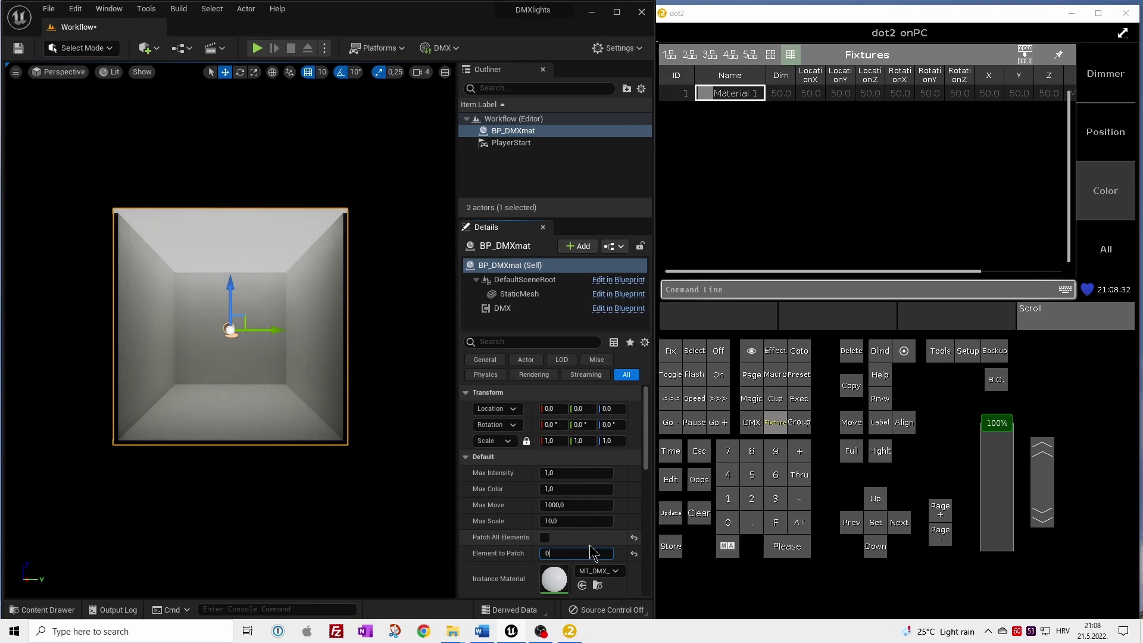
{"action": "key", "text": "Return"}
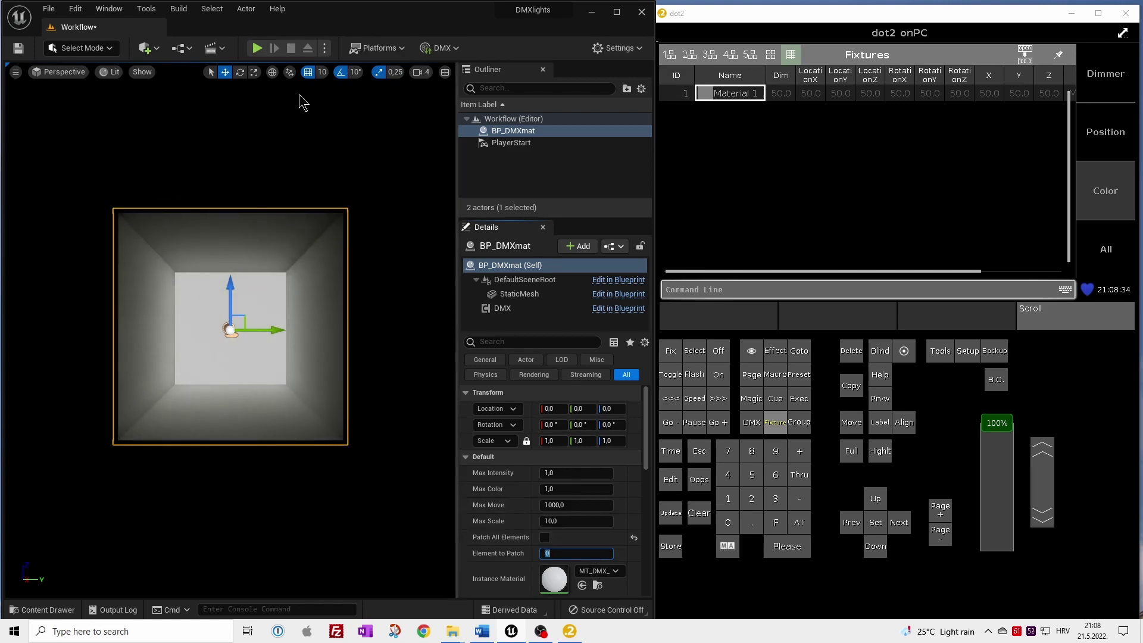
Play and drop Material 1's green to zero in dot2 to test the box
{"action": "left_click", "coordinate": [257, 48]}
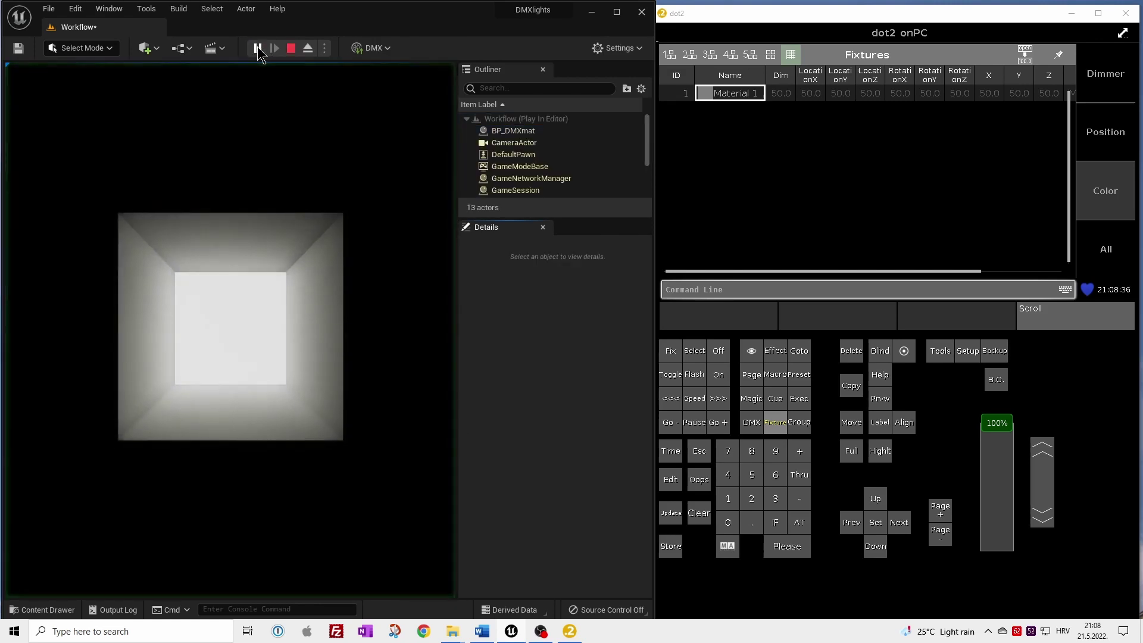
{"action": "left_click", "coordinate": [741, 98]}
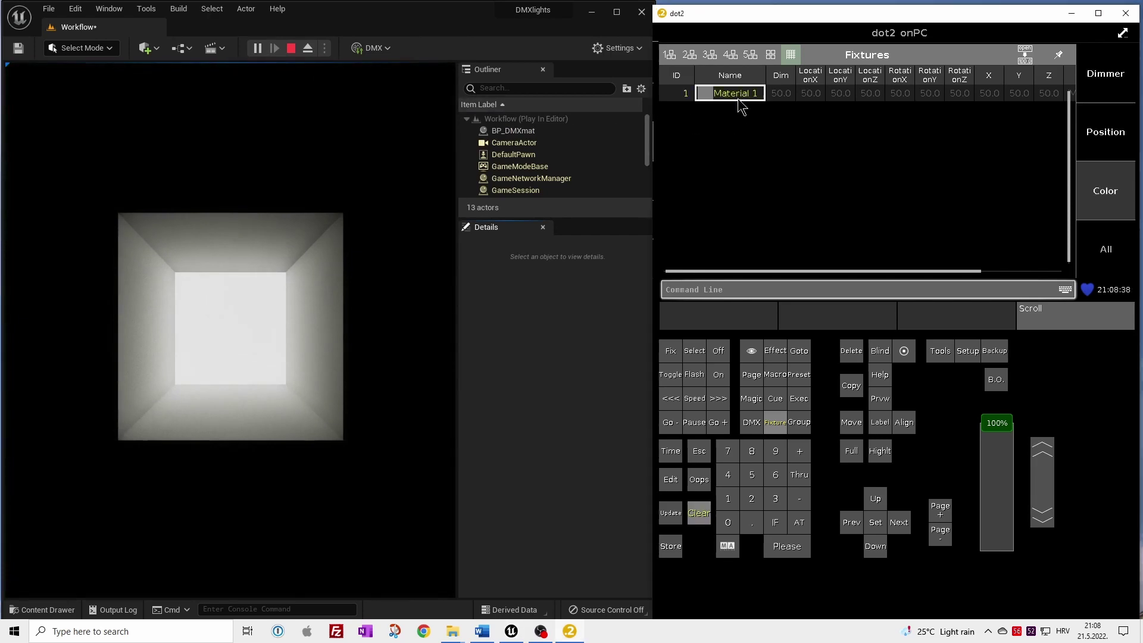
{"action": "left_click", "coordinate": [1106, 190]}
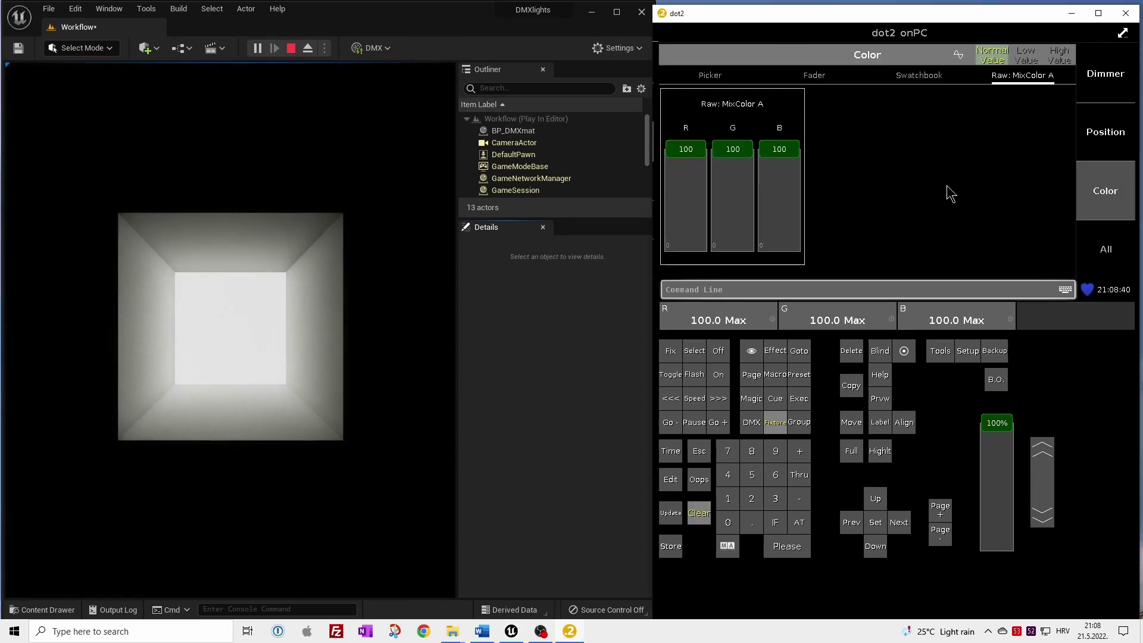
{"action": "mouse_move", "coordinate": [729, 149]}
{"action": "left_mouse_down"}
{"action": "mouse_move", "coordinate": [732, 258]}
{"action": "mouse_move", "coordinate": [732, 128]}
{"action": "left_mouse_up"}
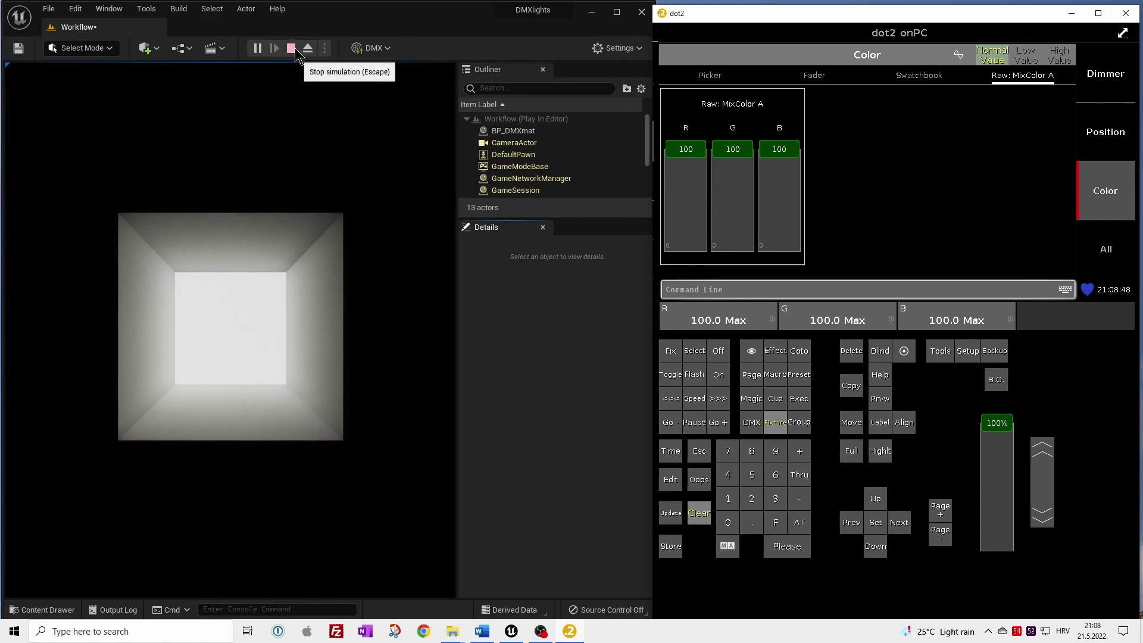
Stop, set Element to Patch to 2, then play again and lower green
{"action": "left_click", "coordinate": [291, 48]}
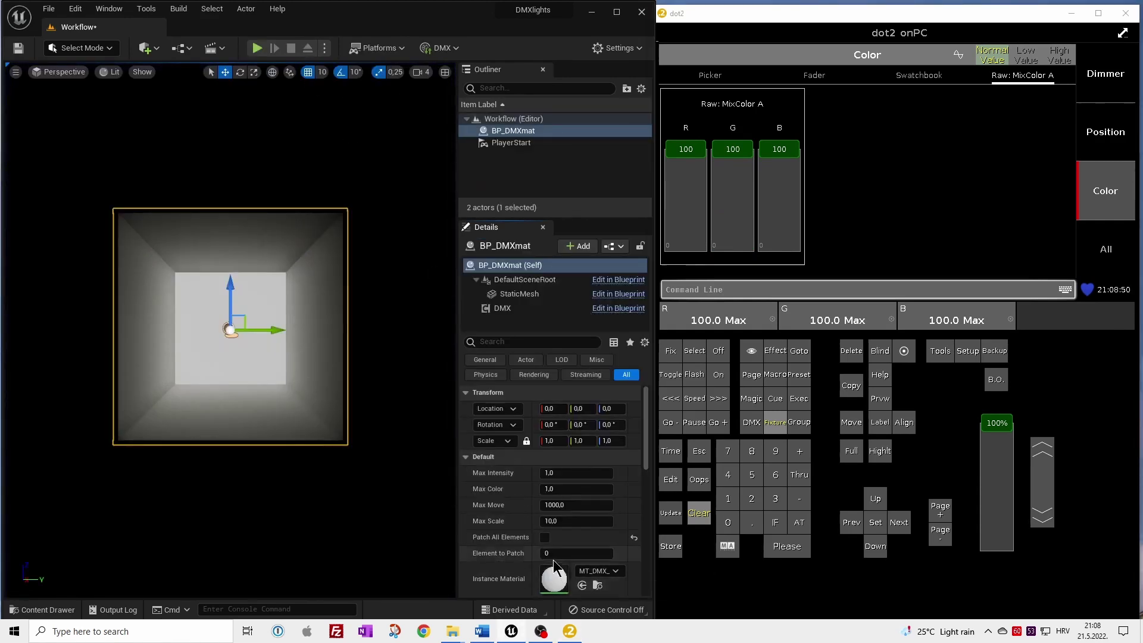
{"action": "left_click", "coordinate": [545, 554]}
{"action": "type", "text": "2"}
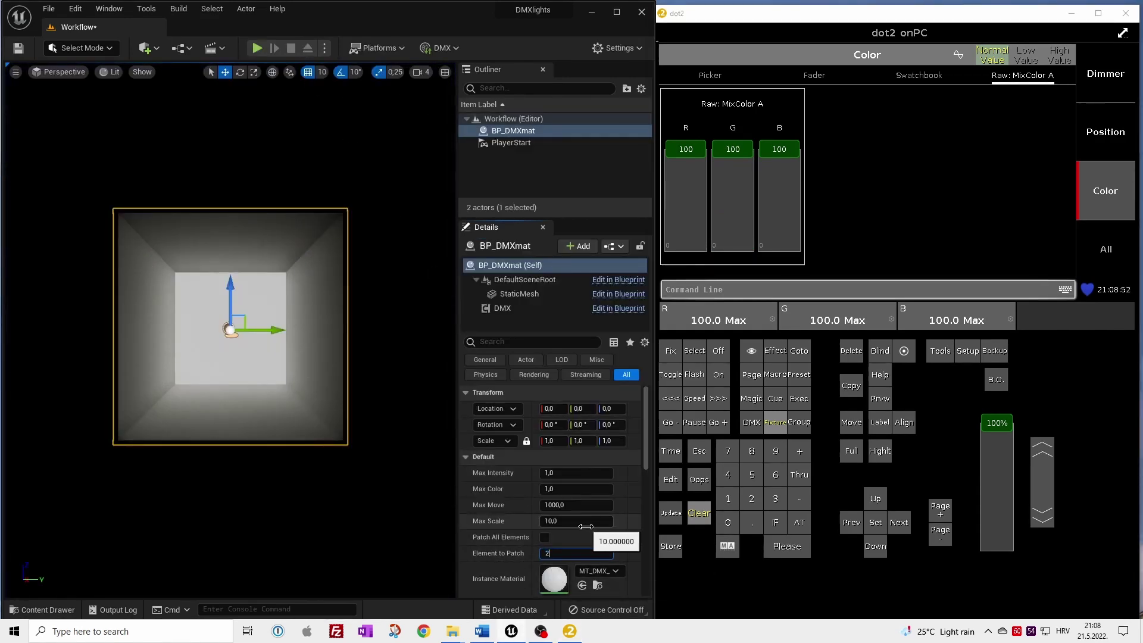
{"action": "key", "text": "Return"}
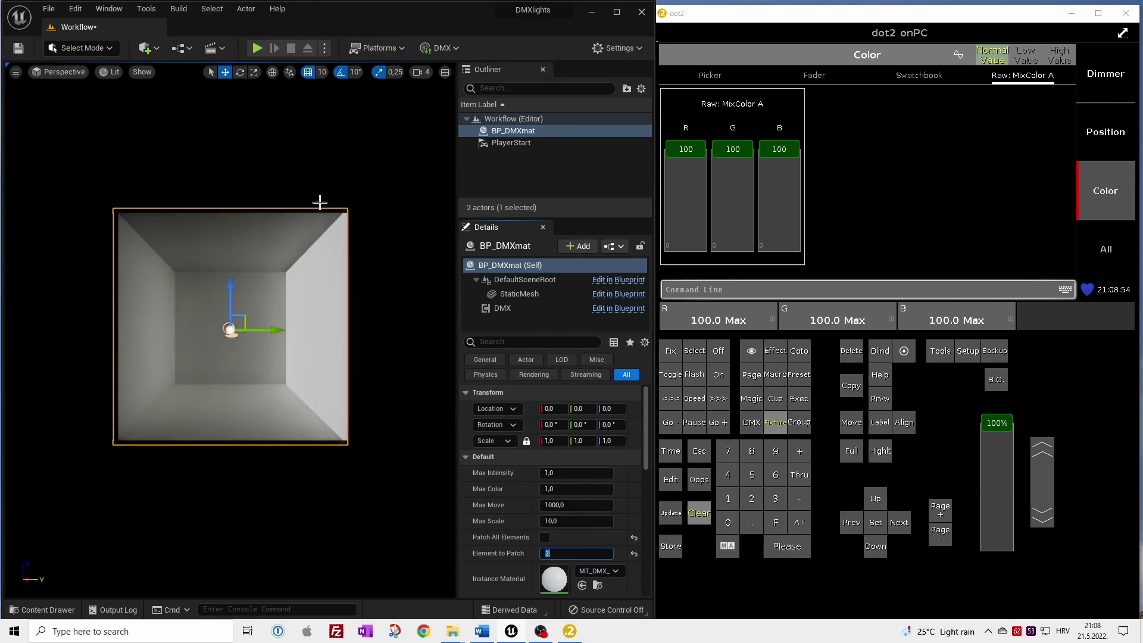
{"action": "left_click", "coordinate": [259, 49]}
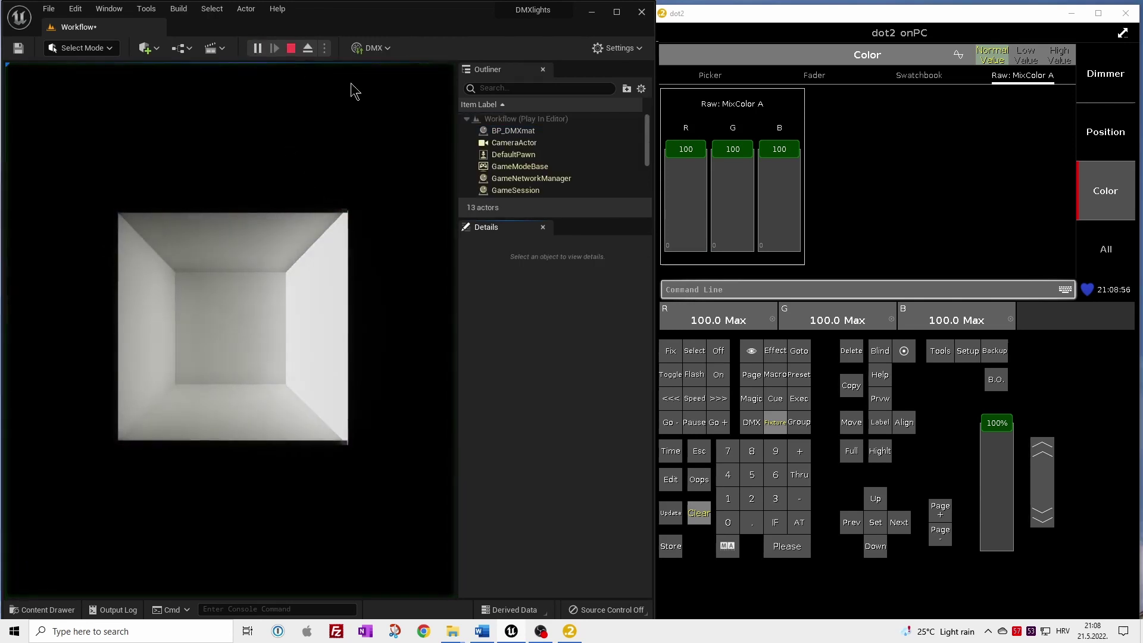
{"action": "mouse_move", "coordinate": [733, 150]}
{"action": "left_mouse_down"}
{"action": "mouse_move", "coordinate": [738, 275]}
{"action": "mouse_move", "coordinate": [732, 164]}
{"action": "mouse_move", "coordinate": [718, 156]}
{"action": "left_mouse_up"}
Stop play, re-check Patch All Elements, and reset Element to Patch to 0
{"action": "left_click", "coordinate": [291, 48]}
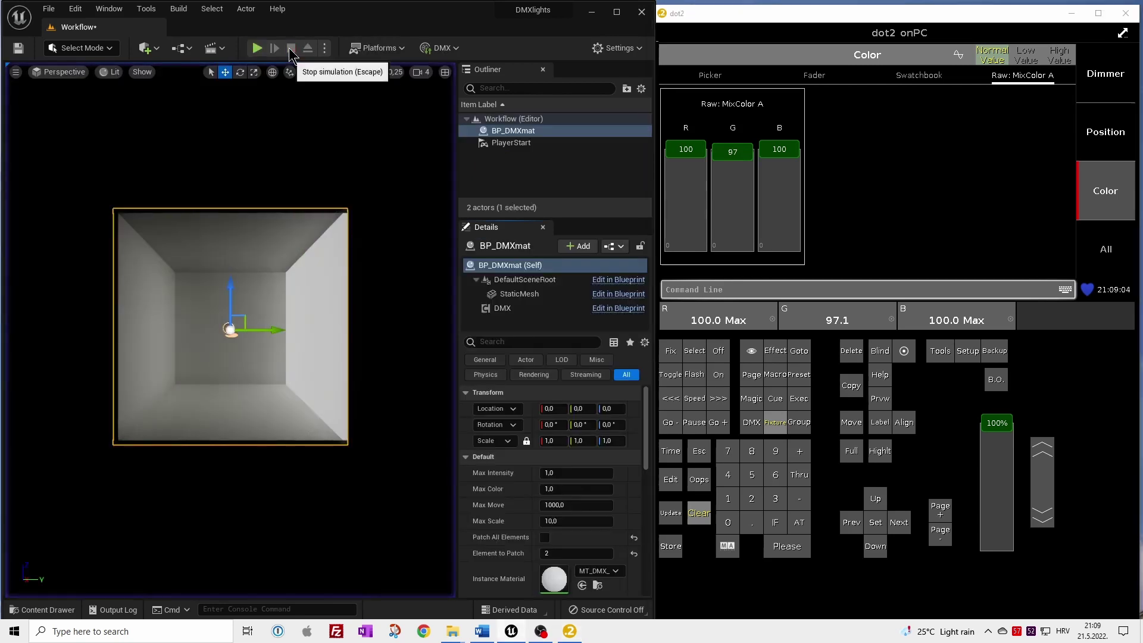
{"action": "left_click", "coordinate": [545, 538]}
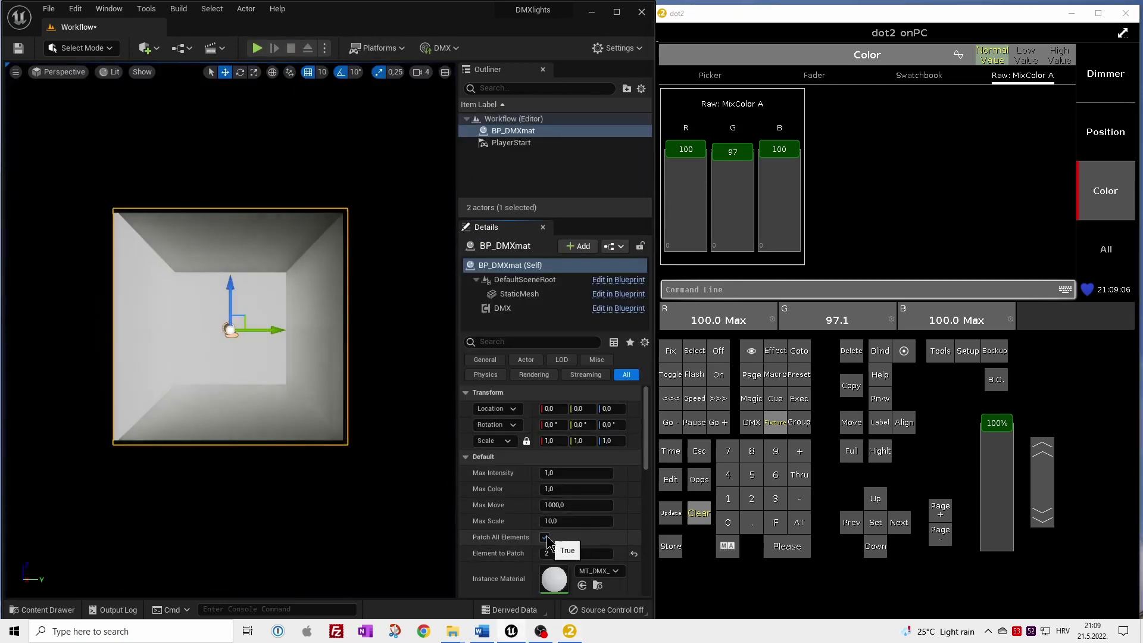
{"action": "left_click", "coordinate": [634, 553]}
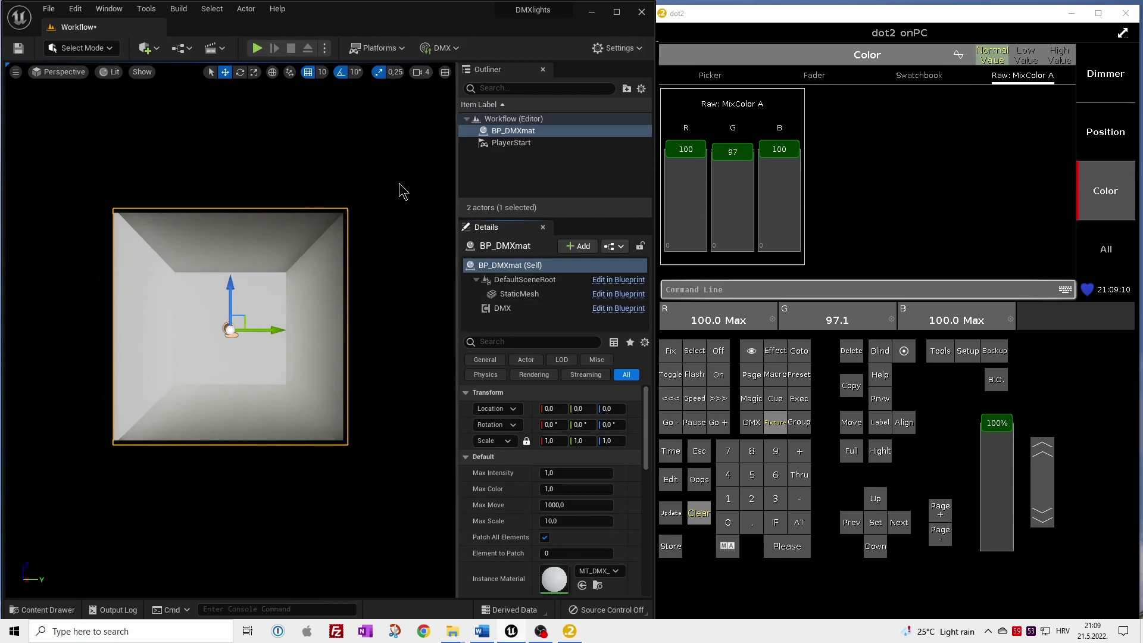